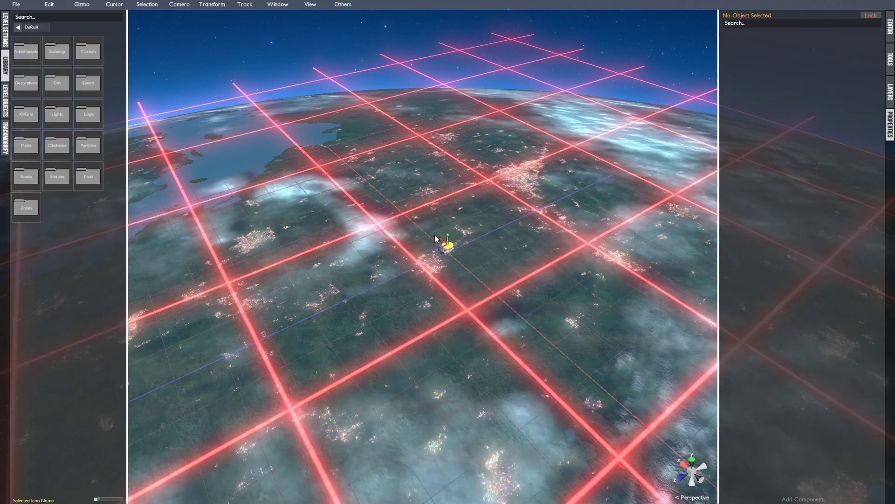
Step: Place the yellow car model from the library's Custom folder into the level and view it from behind and above
{"action": "left_click_drag", "start_coordinate": [374, 215], "coordinate": [426, 230], "text": "alt"}
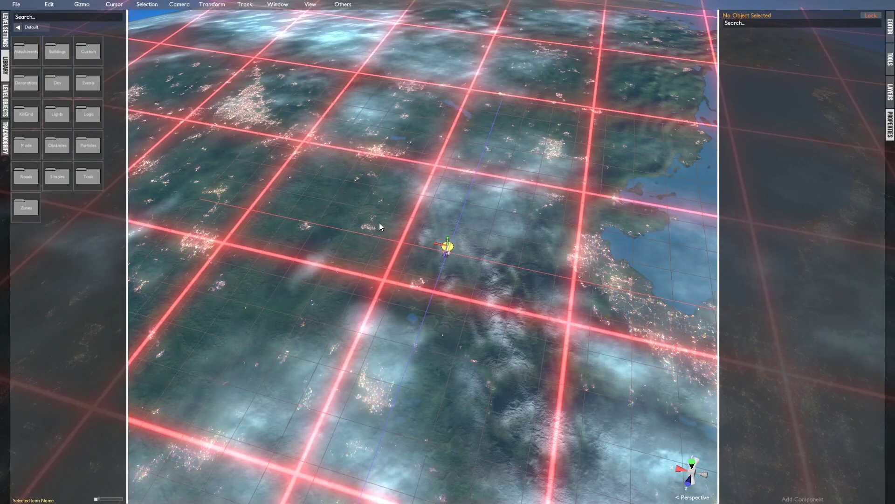
{"action": "double_click", "coordinate": [94, 52]}
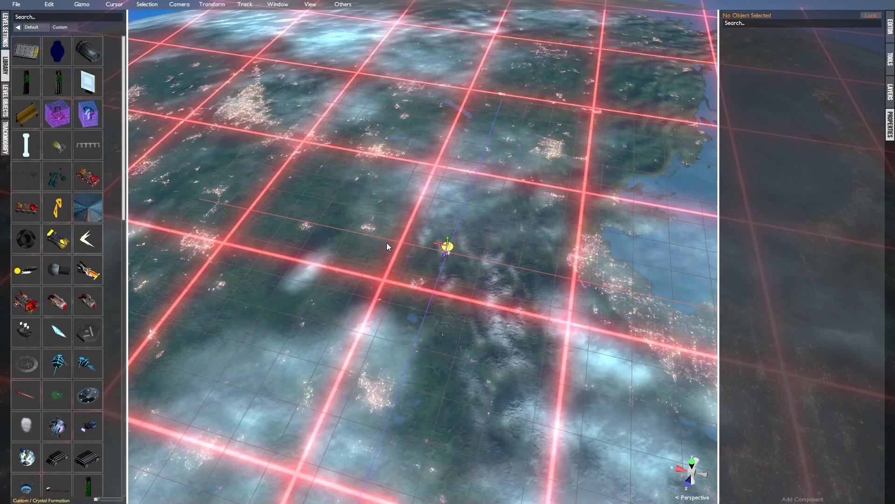
{"action": "left_click", "coordinate": [58, 238]}
{"action": "middle_click_drag", "start_coordinate": [354, 275], "coordinate": [493, 280]}
{"action": "left_click_drag", "start_coordinate": [492, 278], "coordinate": [312, 301], "text": "alt"}
{"action": "left_click_drag", "start_coordinate": [454, 274], "coordinate": [536, 261], "text": "alt"}
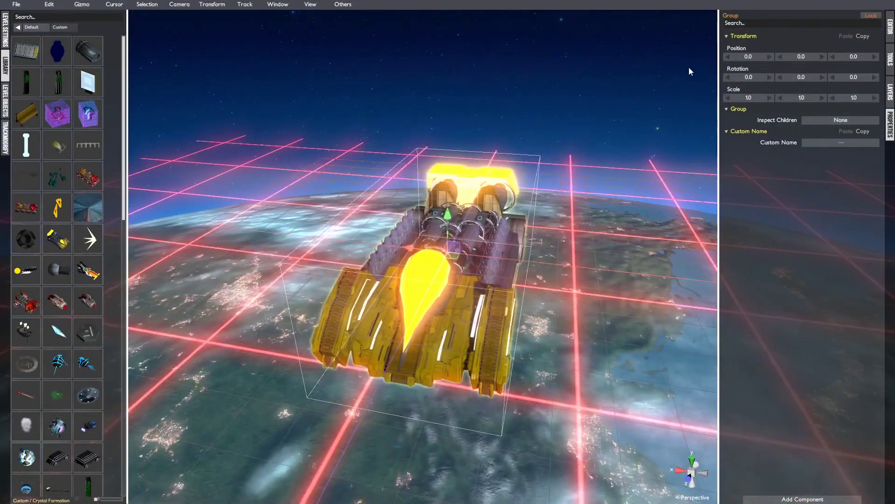
Step: Give the placed car group the custom name Krazy8s
{"action": "left_click", "coordinate": [842, 144]}
{"action": "type", "text": "Kraz"}
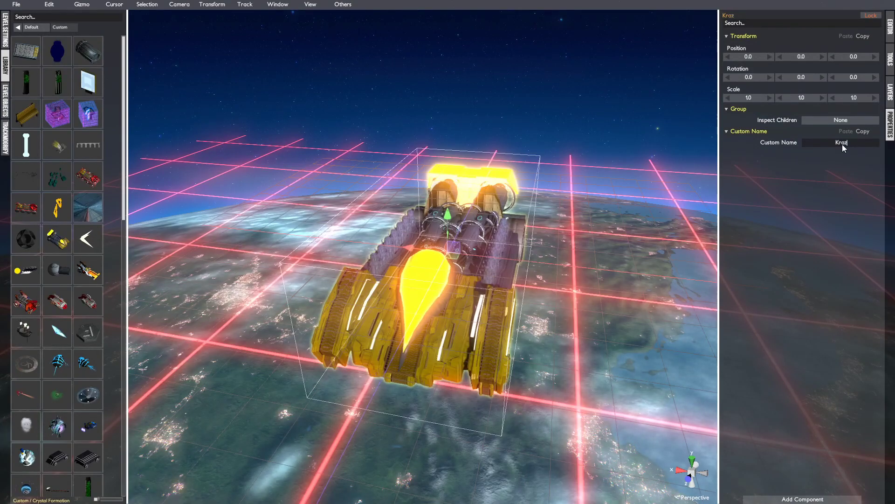
{"action": "type", "text": "y8s"}
{"action": "key", "text": "Return"}
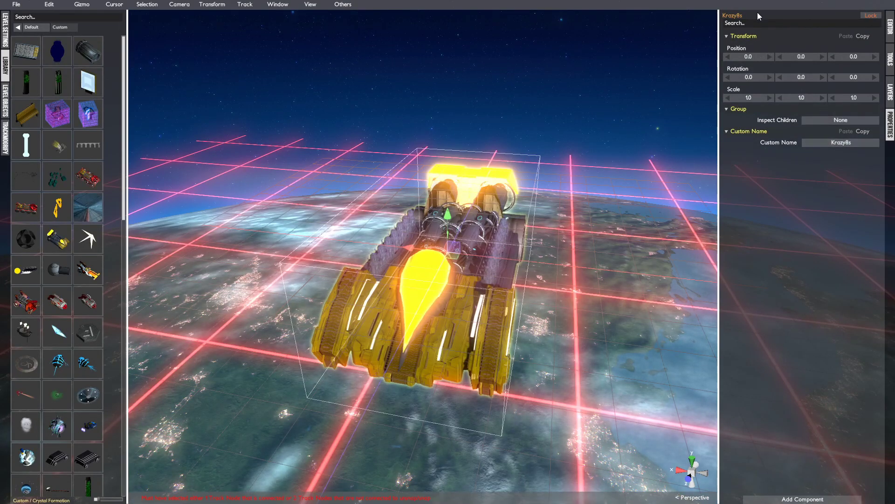
Step: Inspect KillGridInfinitePlane, LevelEditorCarSpawner and Krazy8s in turn from the level's object list
{"action": "left_click", "coordinate": [5, 101]}
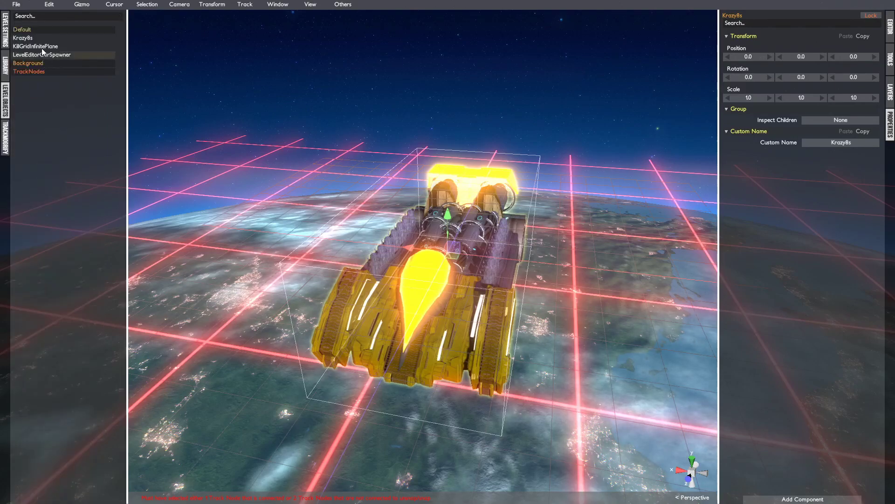
{"action": "left_click", "coordinate": [39, 47]}
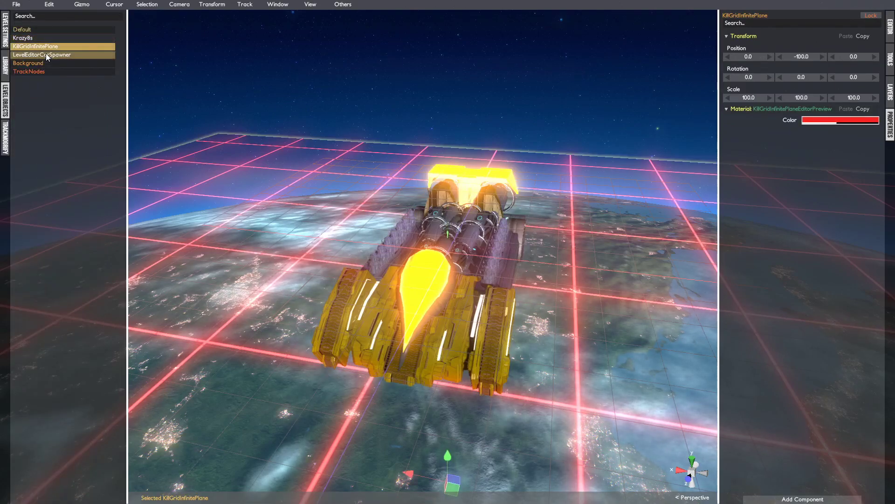
{"action": "left_click", "coordinate": [45, 55]}
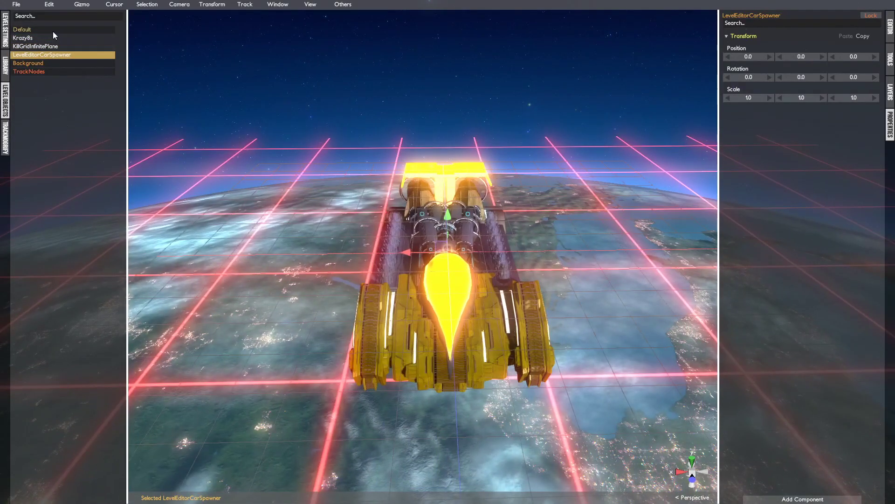
{"action": "left_click", "coordinate": [52, 35]}
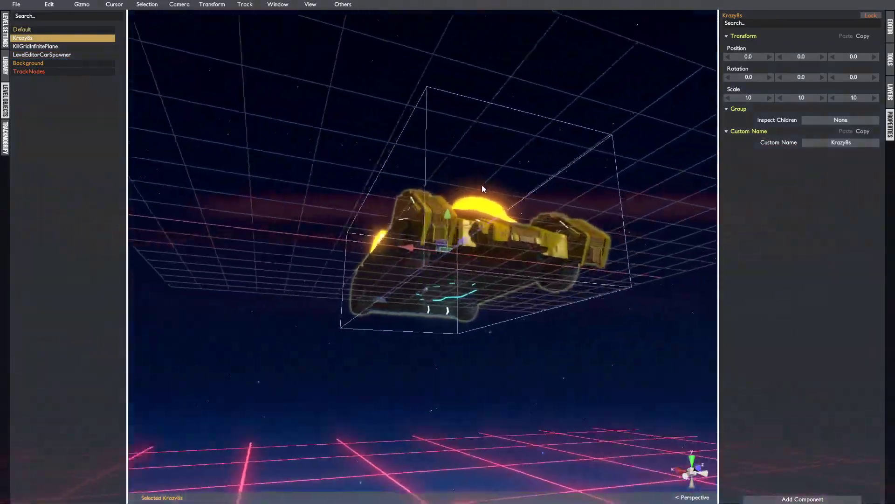
Step: Ungroup the Krazy8s car into its individual parts
{"action": "left_click_drag", "start_coordinate": [482, 185], "coordinate": [508, 253], "text": "alt"}
{"action": "scroll", "coordinate": [434, 242], "scroll_direction": "up", "scroll_amount": 5}
{"action": "left_click_drag", "start_coordinate": [608, 289], "coordinate": [498, 295], "text": "alt"}
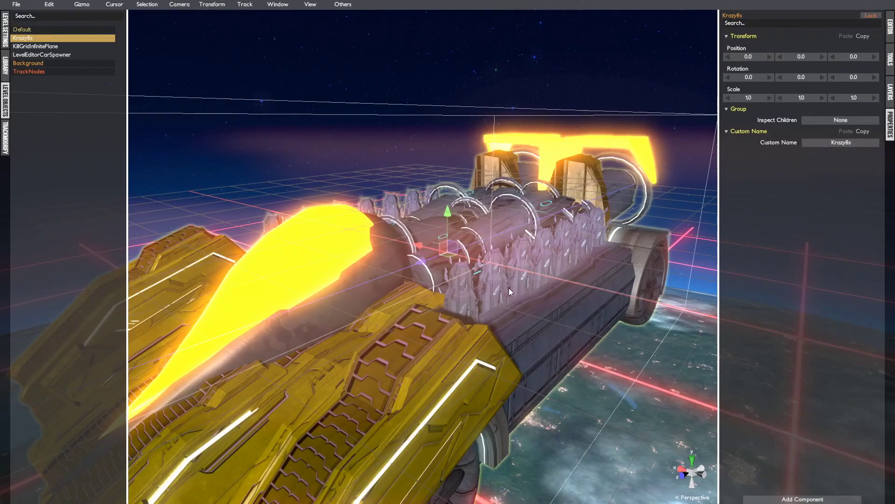
{"action": "key", "text": "ctrl+u"}
{"action": "left_click_drag", "start_coordinate": [509, 287], "coordinate": [477, 267], "text": "alt"}
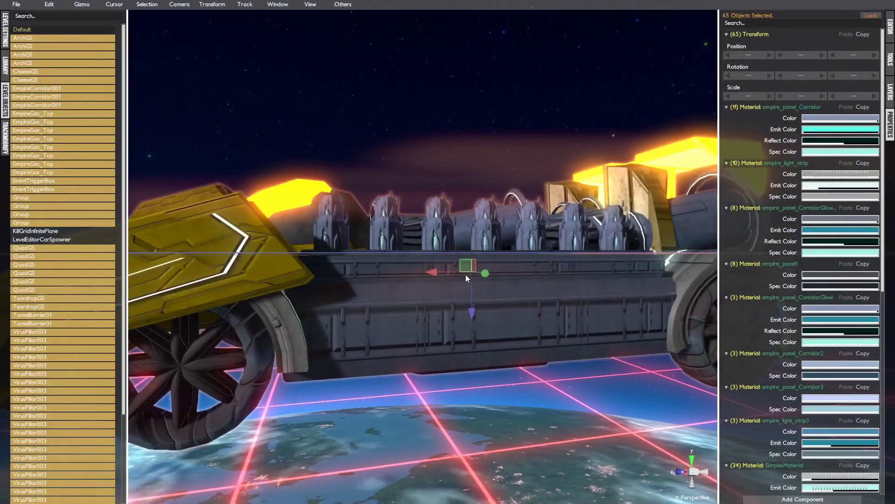
Step: Select a single VirusPillar003 on the car's side and change its VirusHolo material color to green
{"action": "key", "text": "c"}
{"action": "left_click_drag", "start_coordinate": [463, 293], "coordinate": [557, 279], "text": "alt"}
{"action": "left_click", "coordinate": [413, 306]}
{"action": "left_click", "coordinate": [484, 352]}
{"action": "key", "text": "f"}
{"action": "left_click", "coordinate": [830, 117]}
{"action": "mouse_move", "coordinate": [746, 141]}
{"action": "left_mouse_down"}
{"action": "mouse_move", "coordinate": [749, 161]}
{"action": "mouse_move", "coordinate": [747, 143]}
{"action": "left_mouse_up"}
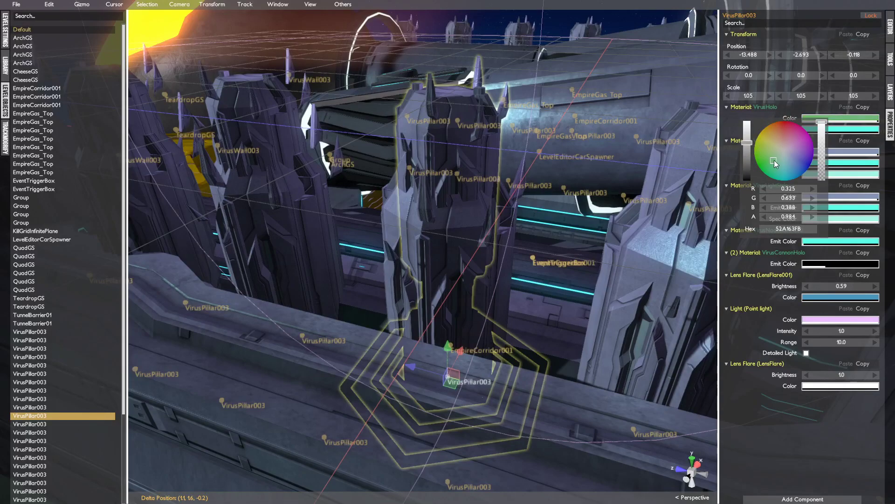
{"action": "left_click", "coordinate": [714, 116]}
Step: Try a blue main color on the tech panel material of the larger neighbouring VirusPillar003, and undo it
{"action": "left_click", "coordinate": [470, 314]}
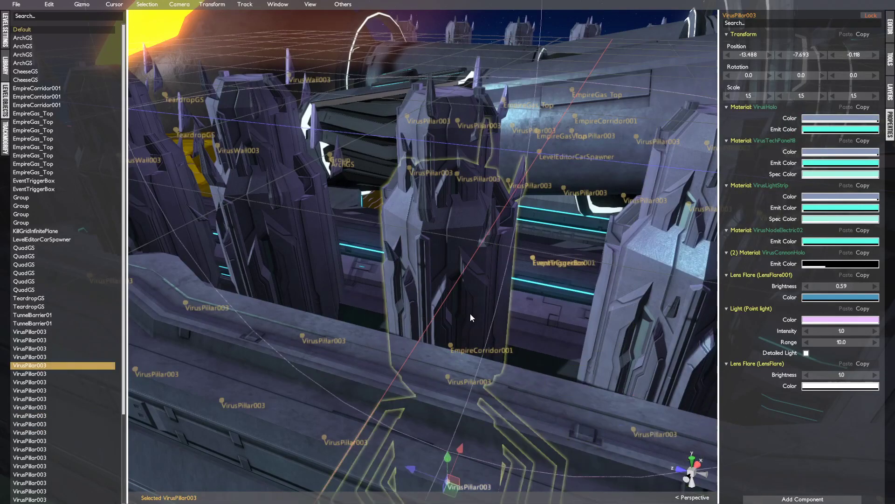
{"action": "left_click", "coordinate": [825, 151]}
{"action": "left_click_drag", "start_coordinate": [774, 184], "coordinate": [792, 211]}
{"action": "left_click", "coordinate": [739, 278]}
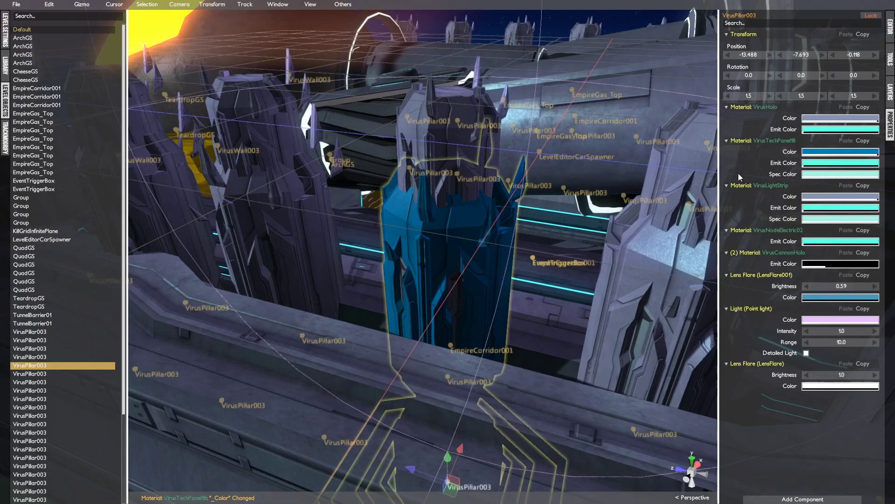
{"action": "middle_click_drag", "start_coordinate": [448, 234], "coordinate": [484, 326]}
{"action": "key", "text": "ctrl+z"}
Step: Box-select the parts around the pillars, group them, and undo the grouping
{"action": "key", "text": "b"}
{"action": "left_click_drag", "start_coordinate": [159, 108], "coordinate": [653, 415]}
{"action": "key", "text": "ctrl+g"}
{"action": "middle_click_drag", "start_coordinate": [593, 376], "coordinate": [488, 317]}
{"action": "key", "text": "ctrl+z"}
Step: Examine individual parts of the ungrouped car, including the yellow VirusWall003 body panel and its material colors
{"action": "left_click", "coordinate": [302, 193]}
{"action": "middle_click_drag", "start_coordinate": [302, 193], "coordinate": [403, 278]}
{"action": "left_click", "coordinate": [496, 171]}
{"action": "middle_click_drag", "start_coordinate": [496, 172], "coordinate": [432, 276]}
{"action": "left_click", "coordinate": [528, 281]}
{"action": "scroll", "coordinate": [544, 295], "scroll_direction": "down", "scroll_amount": 5}
{"action": "scroll", "coordinate": [432, 290], "scroll_direction": "up", "scroll_amount": 5}
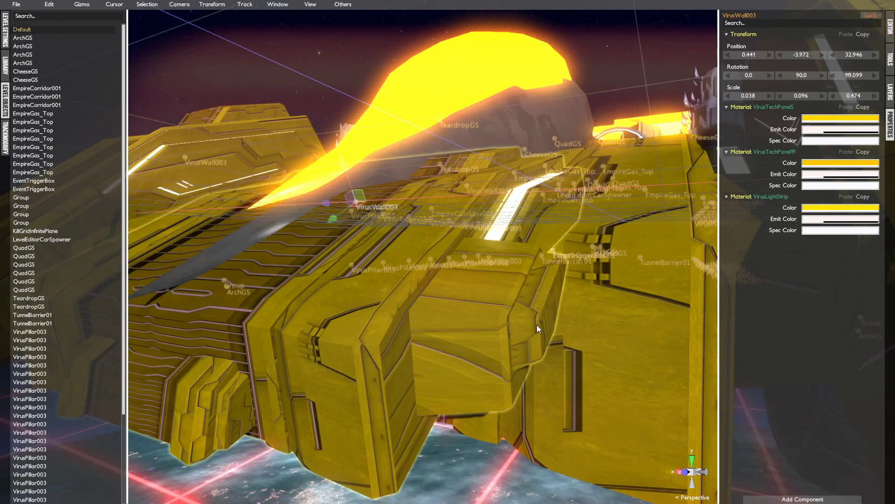
{"action": "mouse_move", "coordinate": [360, 287]}
{"action": "middle_mouse_down"}
{"action": "mouse_move", "coordinate": [386, 303]}
{"action": "mouse_move", "coordinate": [377, 254]}
{"action": "mouse_move", "coordinate": [335, 253]}
{"action": "mouse_move", "coordinate": [340, 322]}
{"action": "mouse_move", "coordinate": [360, 301]}
{"action": "middle_mouse_up"}
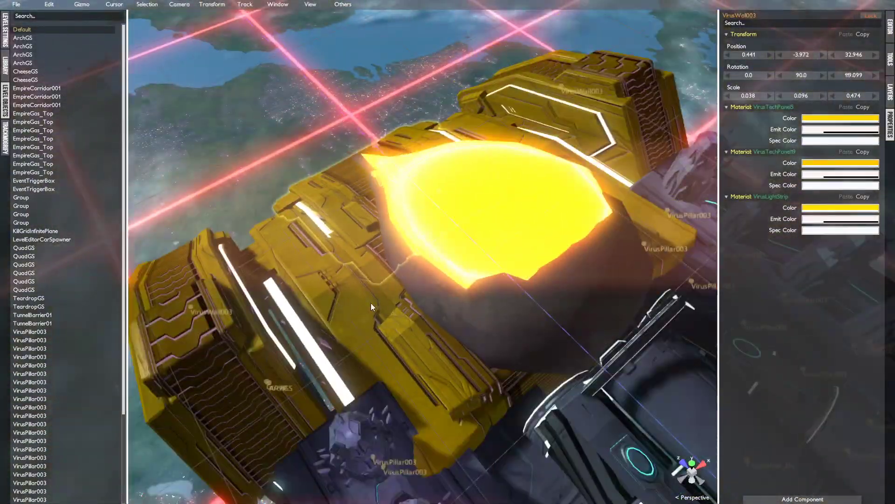
Step: Select the dark TeardropGS under the glowing nose and move it above the car's side to about (-13.208, 9.151, 21.481)
{"action": "left_click", "coordinate": [540, 335]}
{"action": "middle_click_drag", "start_coordinate": [540, 335], "coordinate": [606, 301]}
{"action": "left_click_drag", "start_coordinate": [606, 301], "coordinate": [504, 262]}
{"action": "scroll", "coordinate": [504, 262], "scroll_direction": "down", "scroll_amount": 1}
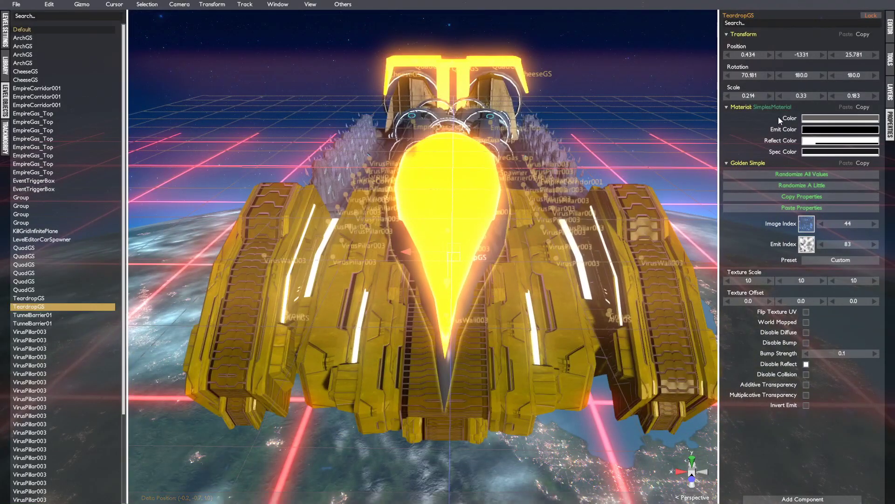
{"action": "left_click_drag", "start_coordinate": [619, 280], "coordinate": [474, 251], "text": "alt"}
{"action": "key", "text": "ctrl+z"}
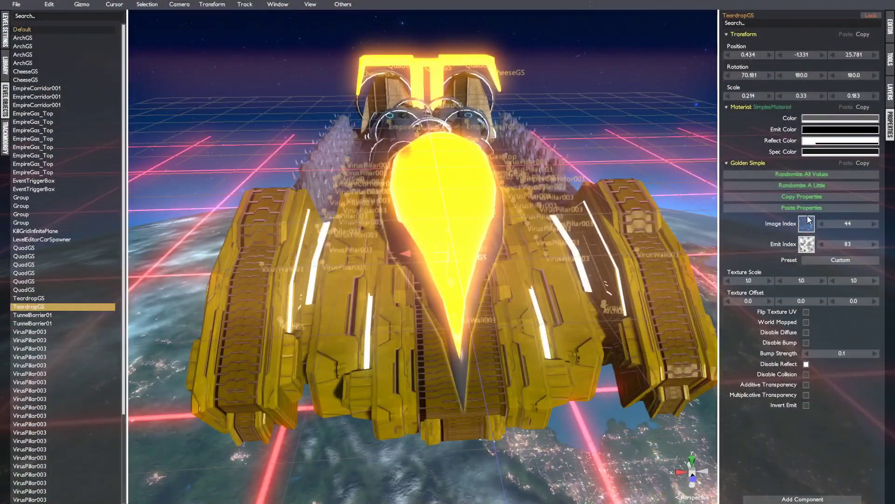
{"action": "left_click_drag", "start_coordinate": [456, 335], "coordinate": [435, 197]}
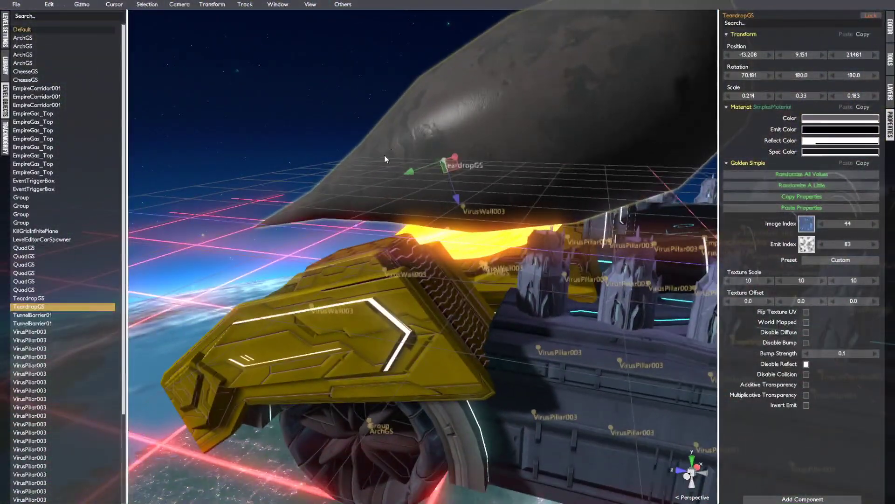
Step: Apply the Water preset to the moved teardrop
{"action": "left_click_drag", "start_coordinate": [488, 173], "coordinate": [585, 191], "text": "alt"}
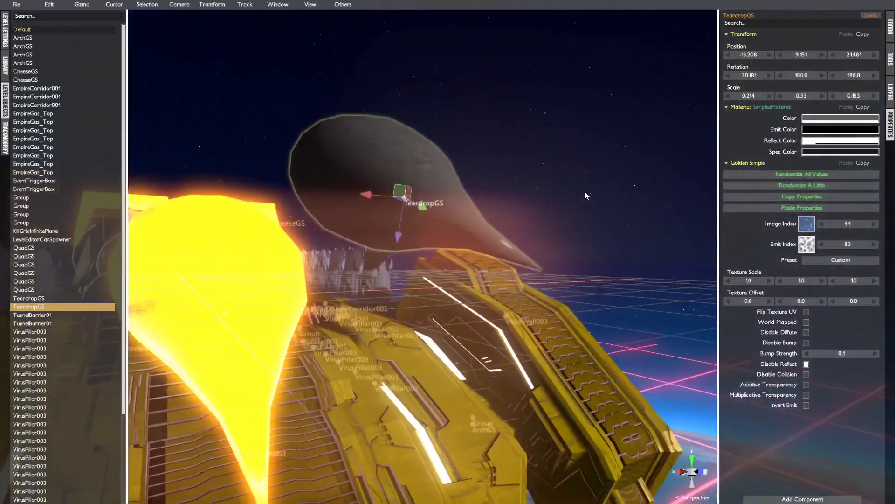
{"action": "left_click", "coordinate": [843, 260]}
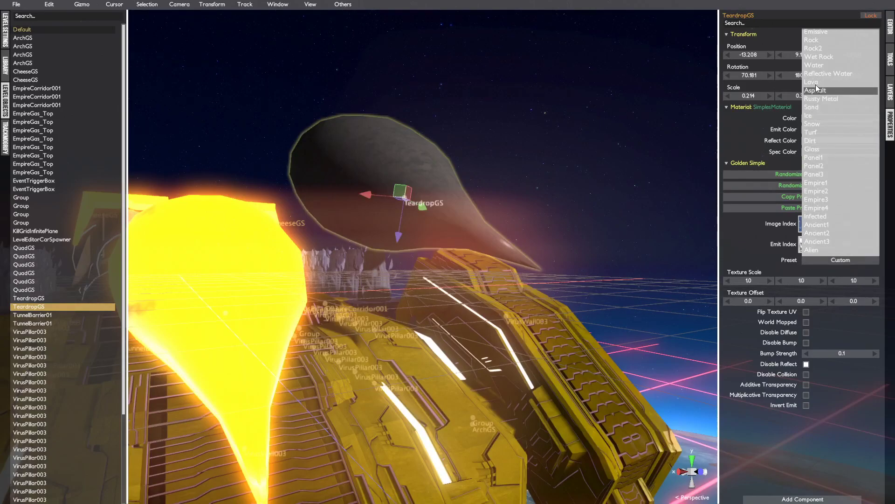
{"action": "left_click", "coordinate": [827, 65]}
{"action": "left_click_drag", "start_coordinate": [639, 128], "coordinate": [700, 173], "text": "alt"}
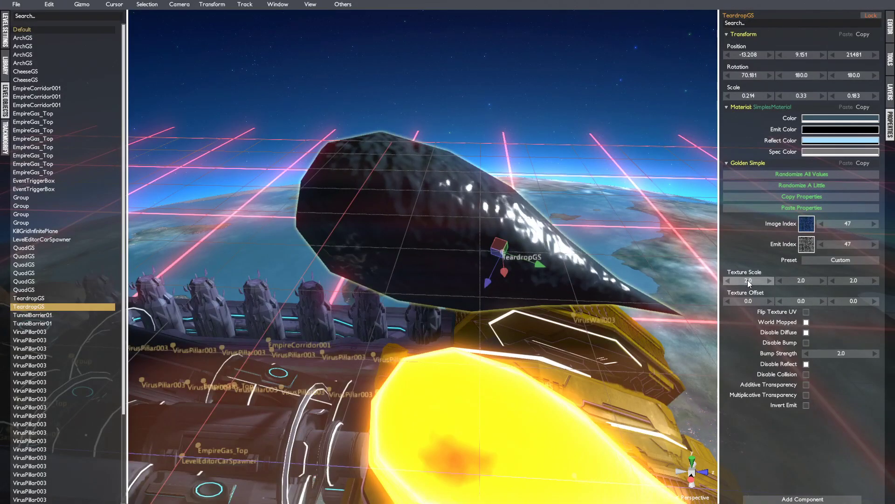
Step: Set the teardrop's texture scale to 10 on all three axes
{"action": "type", "text": "10"}
{"action": "left_click", "coordinate": [802, 282]}
{"action": "type", "text": "10"}
{"action": "left_click", "coordinate": [854, 282]}
{"action": "type", "text": "10"}
{"action": "left_click_drag", "start_coordinate": [665, 270], "coordinate": [617, 243], "text": "alt"}
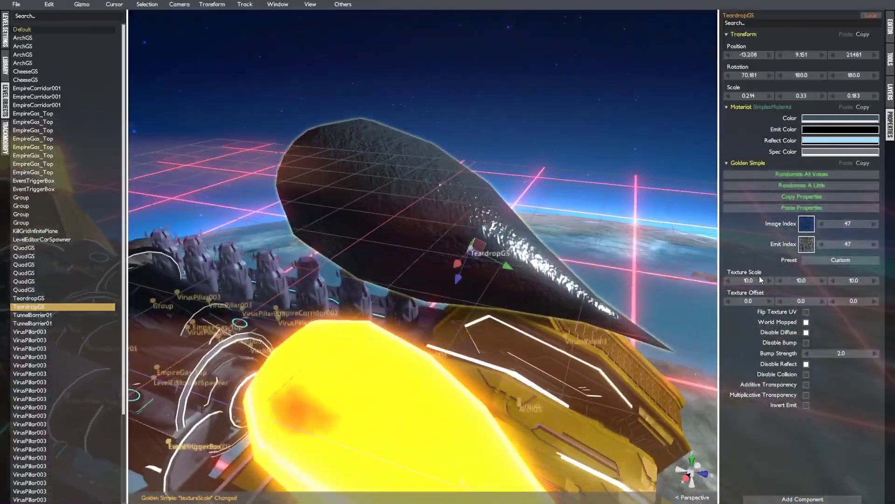
Step: Try an X texture scale of about 8.644 on the teardrop, and undo the change
{"action": "left_click_drag", "start_coordinate": [761, 279], "coordinate": [20, 280]}
{"action": "left_click_drag", "start_coordinate": [560, 285], "coordinate": [642, 281]}
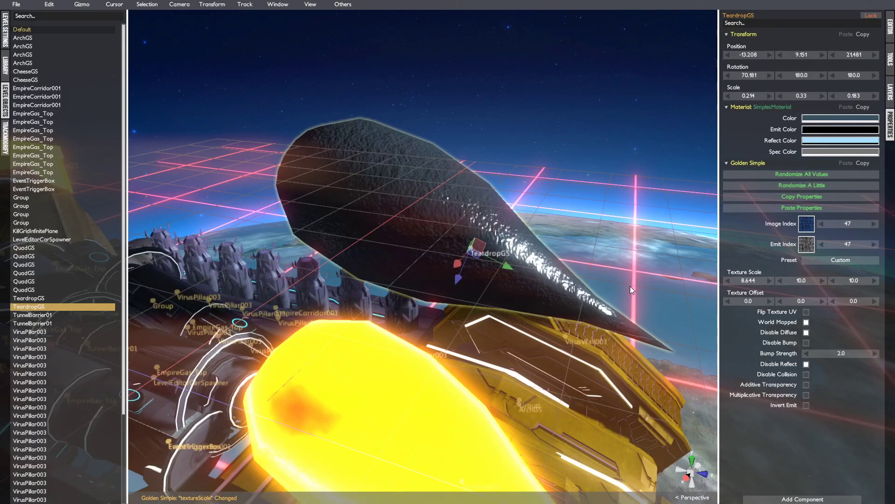
{"action": "key", "text": "ctrl+z"}
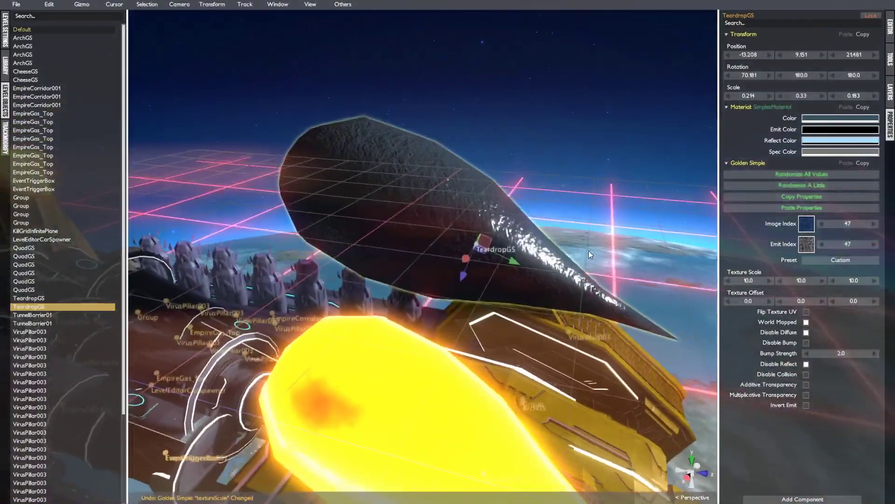
Step: Toggle Flip Texture UV and World Mapped on the teardrop to compare their effects, restoring the original settings
{"action": "left_click", "coordinate": [807, 312]}
{"action": "left_click", "coordinate": [806, 312]}
{"action": "left_click", "coordinate": [807, 313]}
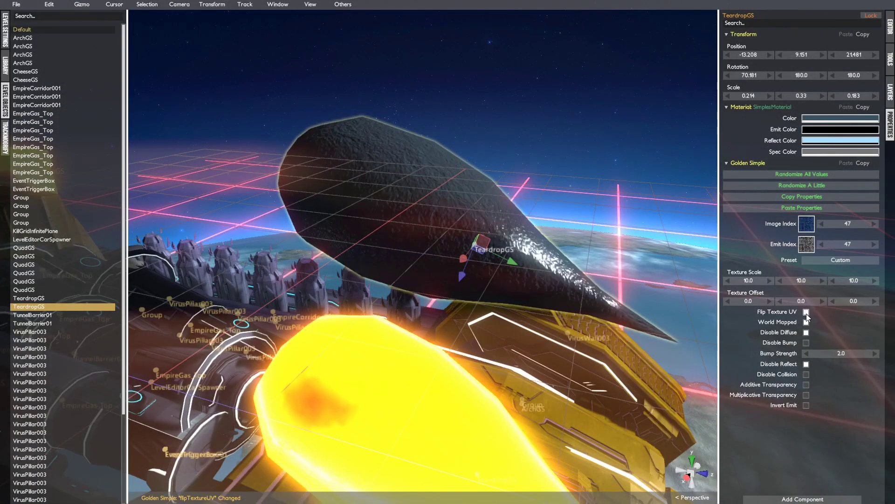
{"action": "left_click", "coordinate": [806, 313]}
{"action": "left_click", "coordinate": [806, 322]}
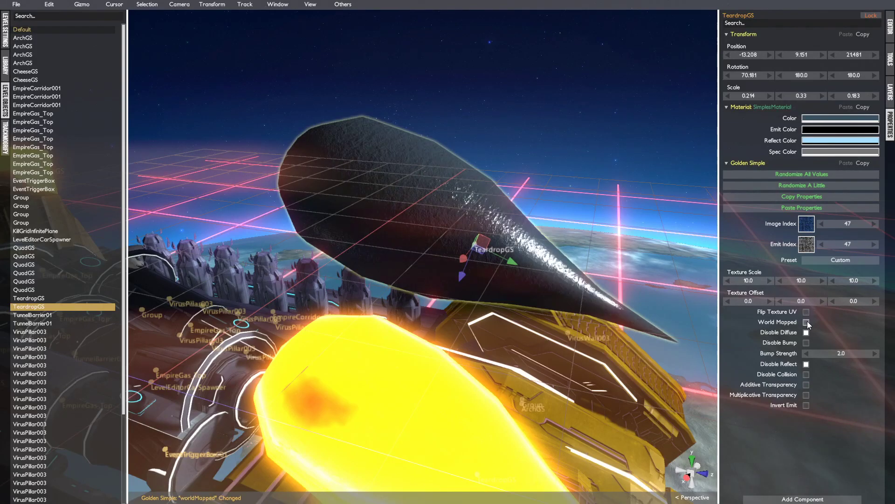
{"action": "left_click", "coordinate": [807, 322]}
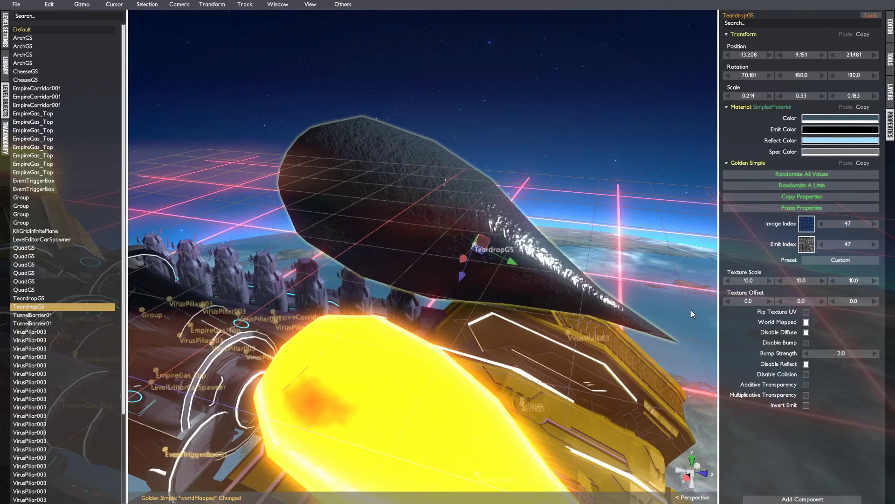
Step: Duplicate the water-textured teardrop and move the copy to about (-14.004, 6.404, 23.714)
{"action": "left_click_drag", "start_coordinate": [569, 325], "coordinate": [449, 300]}
{"action": "key", "text": "ctrl+z"}
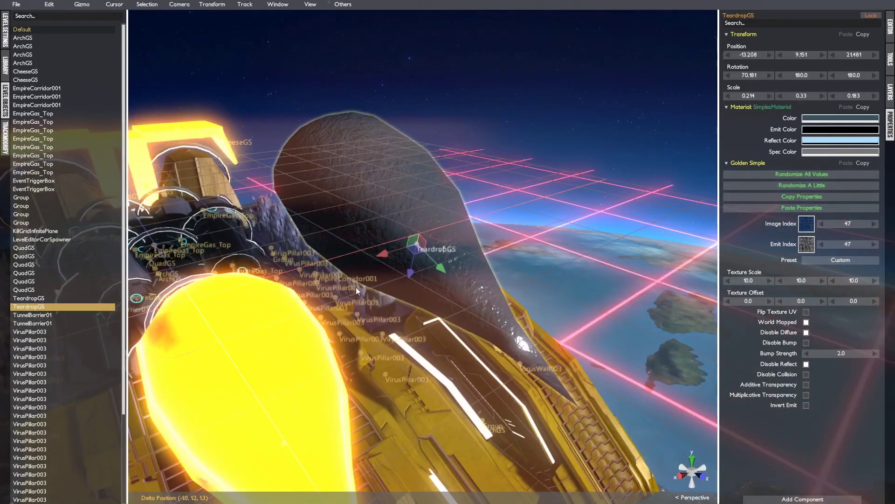
{"action": "key", "text": "ctrl+d"}
{"action": "left_click_drag", "start_coordinate": [352, 287], "coordinate": [301, 324]}
Step: Compare the copied teardrop's surface up close with Disable Bump turned on and off again
{"action": "right_click", "coordinate": [404, 241]}
{"action": "left_click_drag", "start_coordinate": [404, 241], "coordinate": [407, 251], "text": "alt"}
{"action": "key", "text": "c"}
{"action": "right_click_drag", "start_coordinate": [406, 251], "coordinate": [489, 289], "text": "alt"}
{"action": "middle_click_drag", "start_coordinate": [489, 290], "coordinate": [487, 259]}
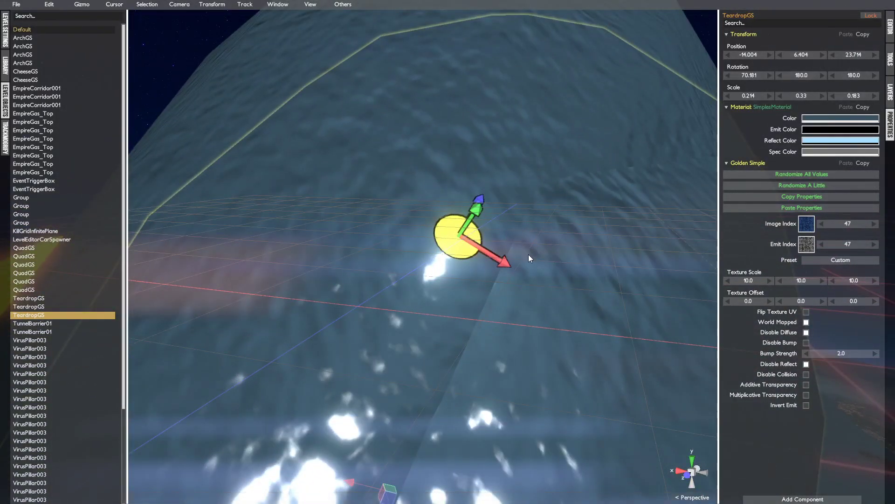
{"action": "scroll", "coordinate": [500, 285], "scroll_direction": "down", "scroll_amount": 3}
{"action": "left_click_drag", "start_coordinate": [479, 264], "coordinate": [643, 309], "text": "alt"}
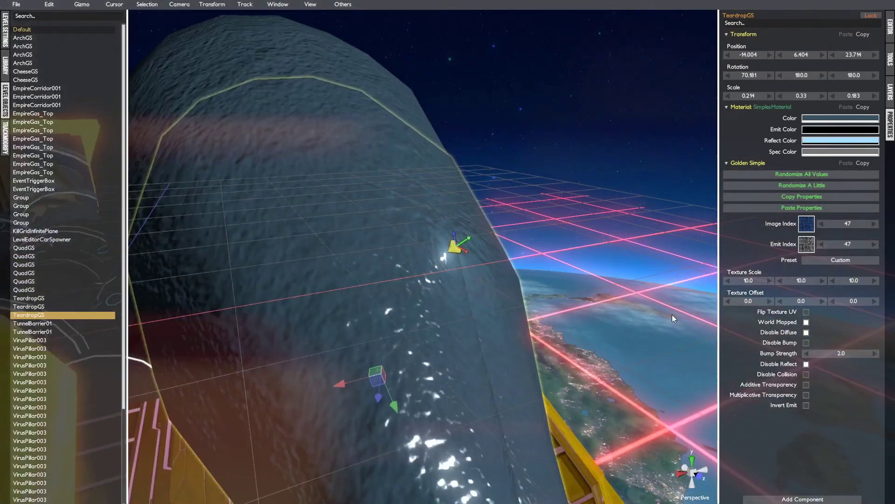
{"action": "left_click", "coordinate": [806, 343]}
{"action": "middle_click_drag", "start_coordinate": [690, 332], "coordinate": [536, 320]}
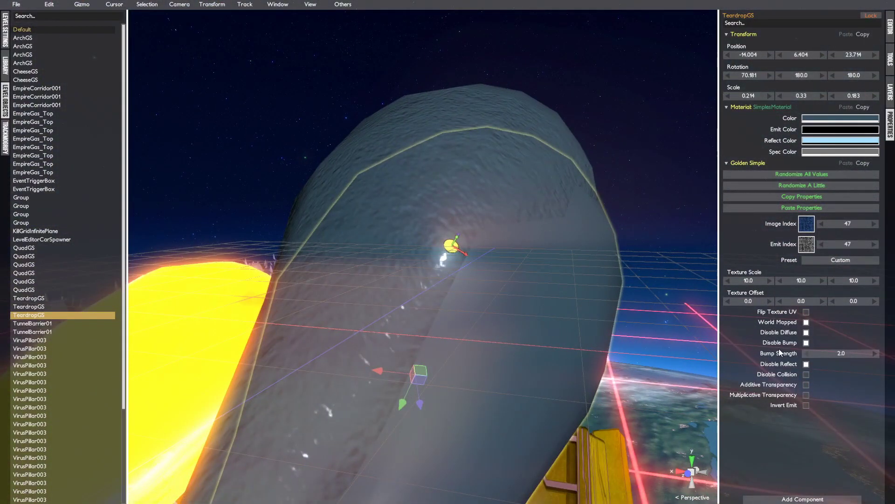
{"action": "left_click", "coordinate": [806, 342]}
Step: Raise the copied teardrop's bump strength to about 10.98, check the Disable Reflect option, and enable Disable Bump
{"action": "mouse_move", "coordinate": [852, 351]}
{"action": "left_mouse_down"}
{"action": "mouse_move", "coordinate": [839, 353]}
{"action": "mouse_move", "coordinate": [865, 354]}
{"action": "left_mouse_up"}
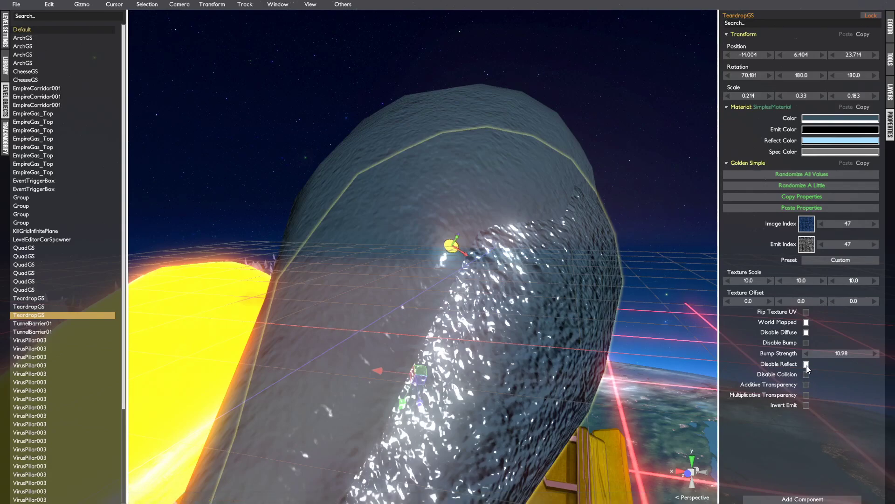
{"action": "left_click", "coordinate": [806, 364]}
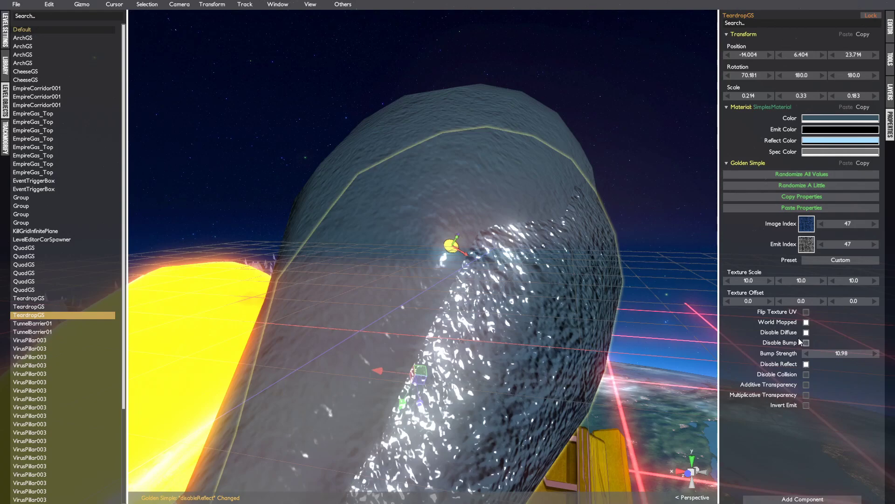
{"action": "left_click", "coordinate": [807, 343]}
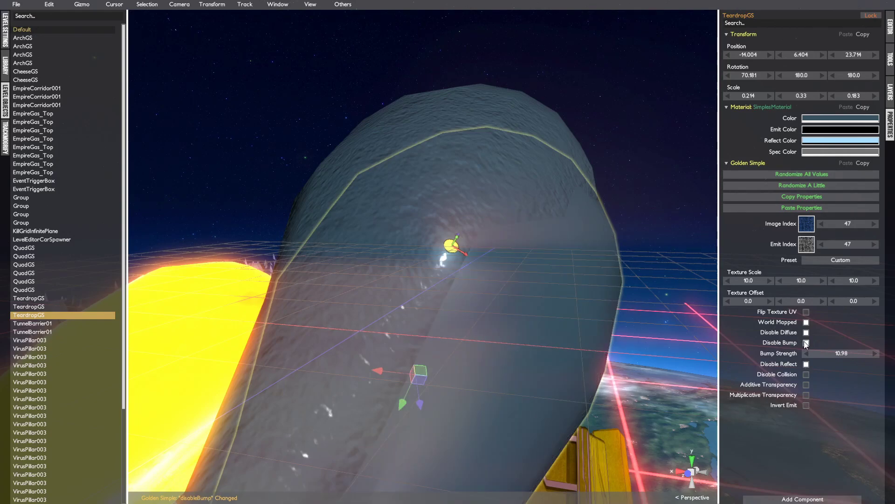
Step: Turn off Disable Bump on the copied teardrop and compare its surface with Disable Diffuse off and on, leaving Disable Diffuse enabled
{"action": "left_click", "coordinate": [806, 344]}
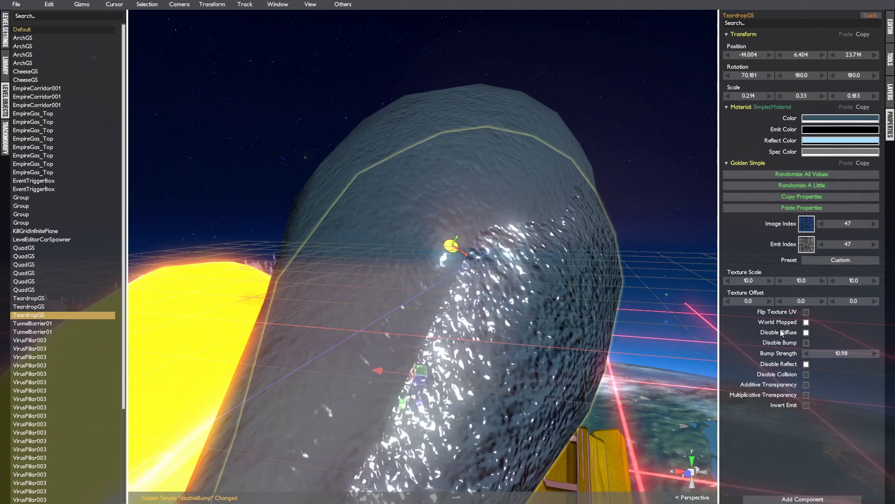
{"action": "left_click", "coordinate": [806, 333]}
{"action": "left_click", "coordinate": [807, 334]}
{"action": "left_click", "coordinate": [807, 334]}
{"action": "left_click_drag", "start_coordinate": [658, 324], "coordinate": [681, 320], "text": "alt"}
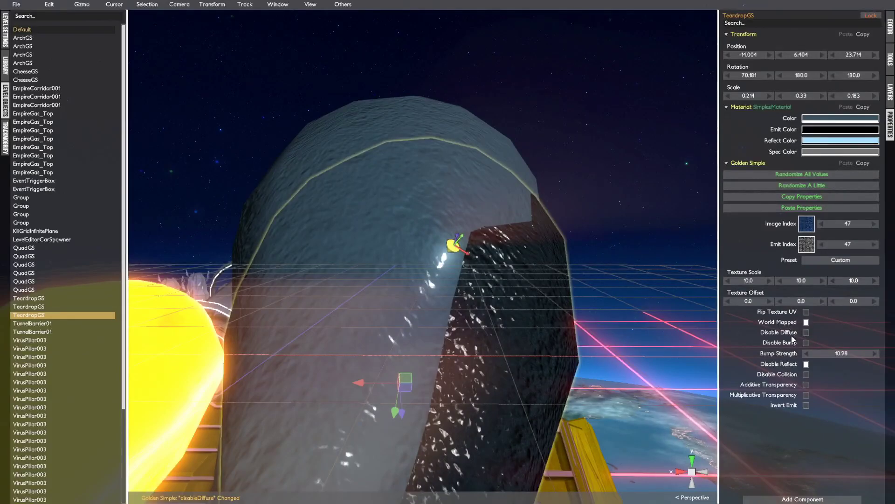
{"action": "left_click_drag", "start_coordinate": [530, 290], "coordinate": [432, 265], "text": "alt"}
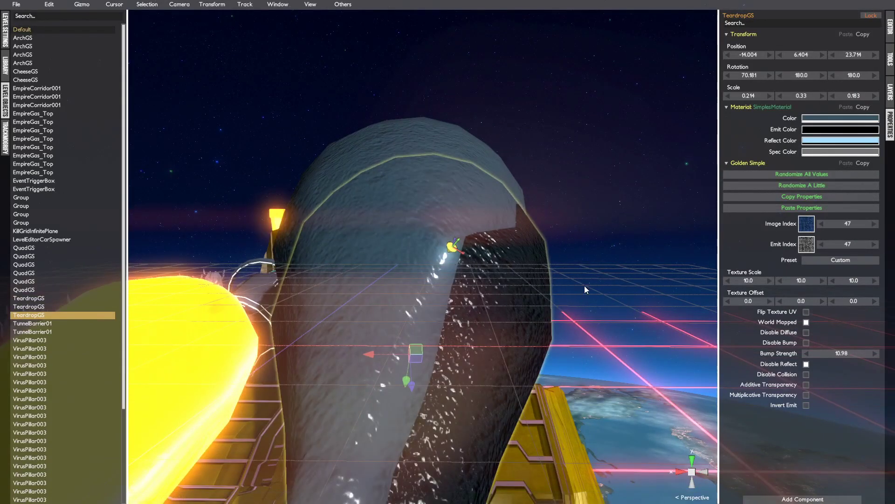
{"action": "left_click", "coordinate": [806, 332]}
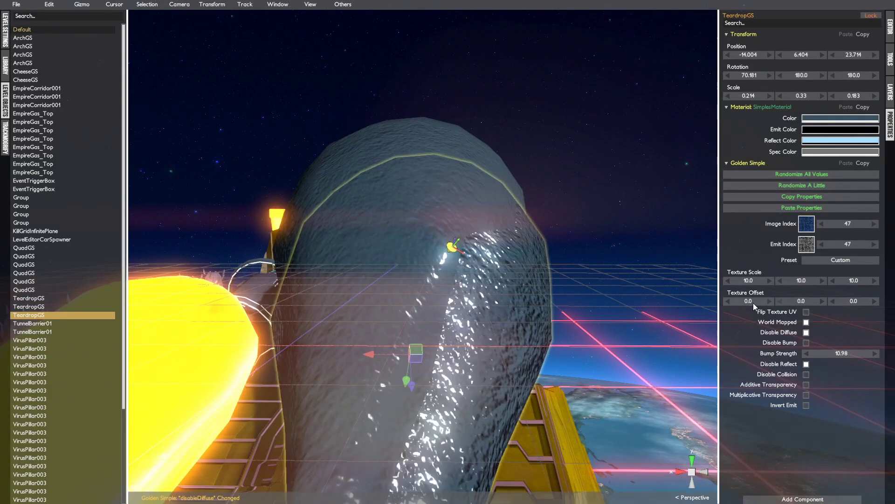
Step: Enable Additive Transparency on the copied teardrop, brighten its emit color to grey at about 0.711, and test different emit alpha levels
{"action": "left_click", "coordinate": [805, 385]}
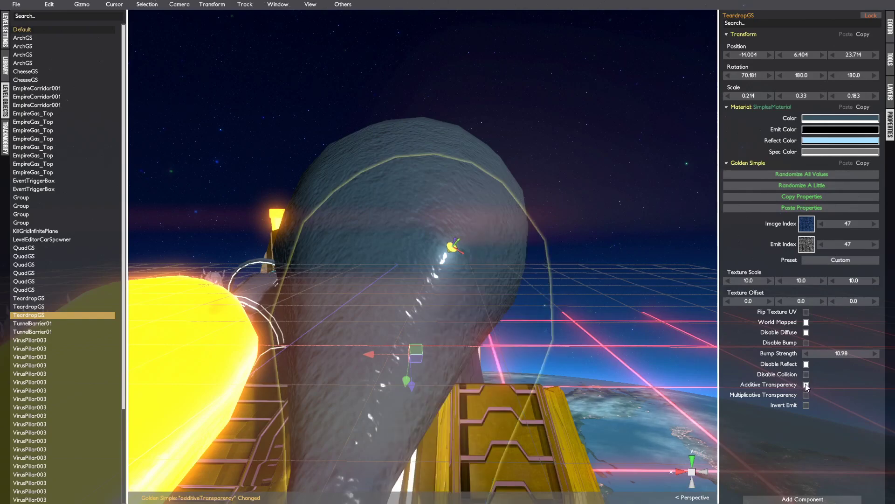
{"action": "left_click", "coordinate": [835, 129]}
{"action": "left_click_drag", "start_coordinate": [750, 173], "coordinate": [750, 148]}
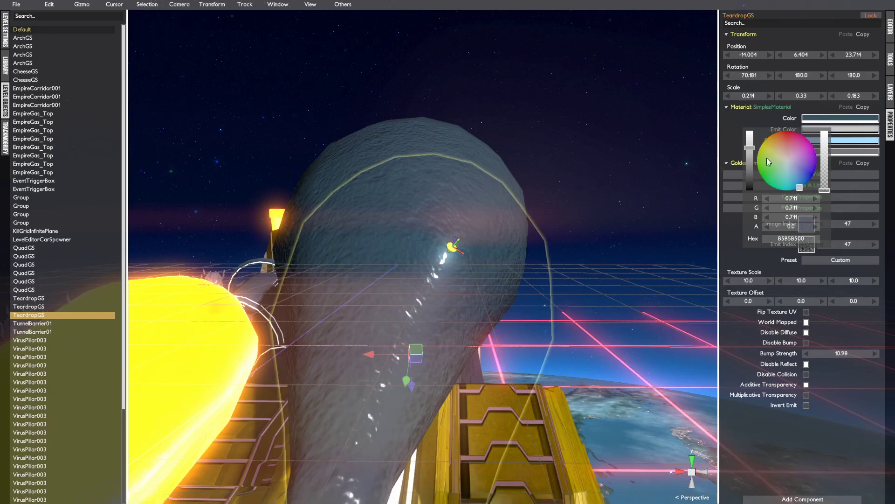
{"action": "mouse_move", "coordinate": [826, 186]}
{"action": "left_mouse_down"}
{"action": "mouse_move", "coordinate": [825, 176]}
{"action": "mouse_move", "coordinate": [831, 202]}
{"action": "left_mouse_up"}
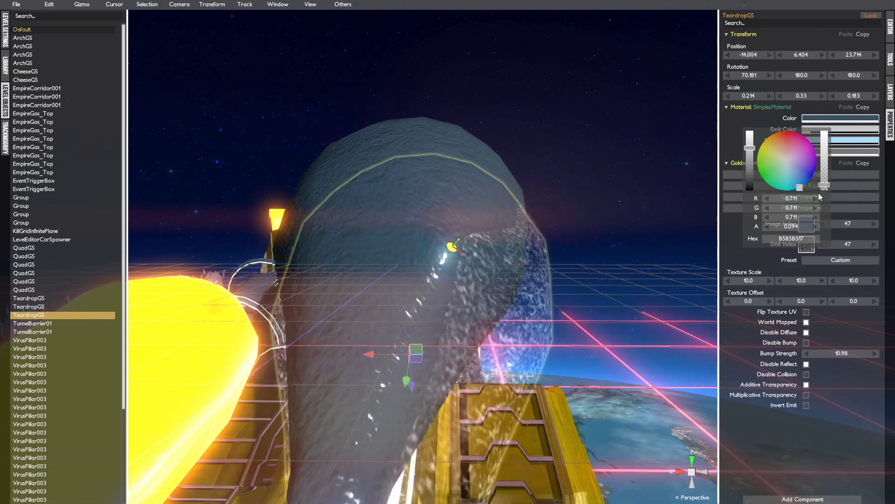
{"action": "left_click", "coordinate": [822, 120]}
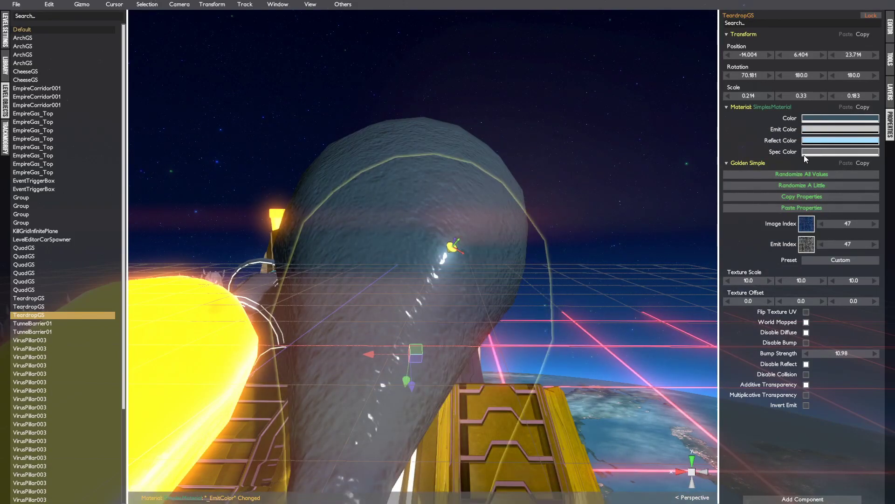
{"action": "left_click_drag", "start_coordinate": [663, 239], "coordinate": [616, 258], "text": "alt"}
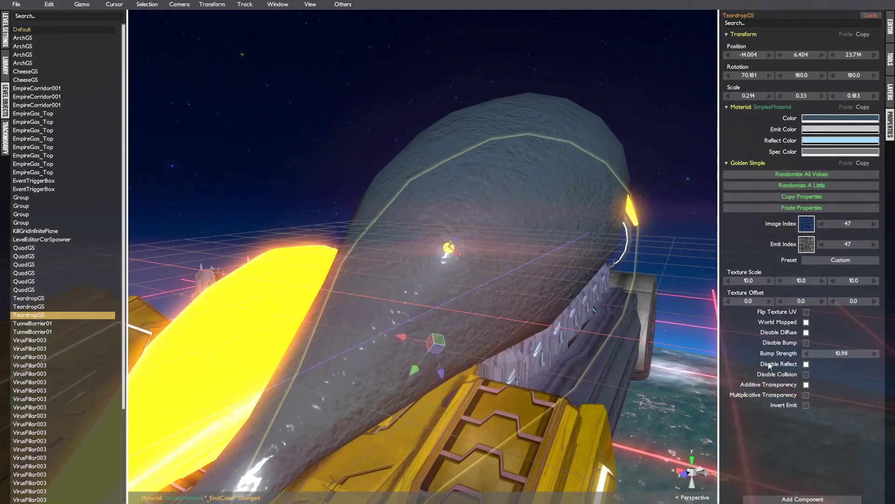
Step: Raise the emit color's alpha slightly and compare the teardrop with Invert Emit on and off, leaving Invert Emit disabled
{"action": "left_click", "coordinate": [805, 406]}
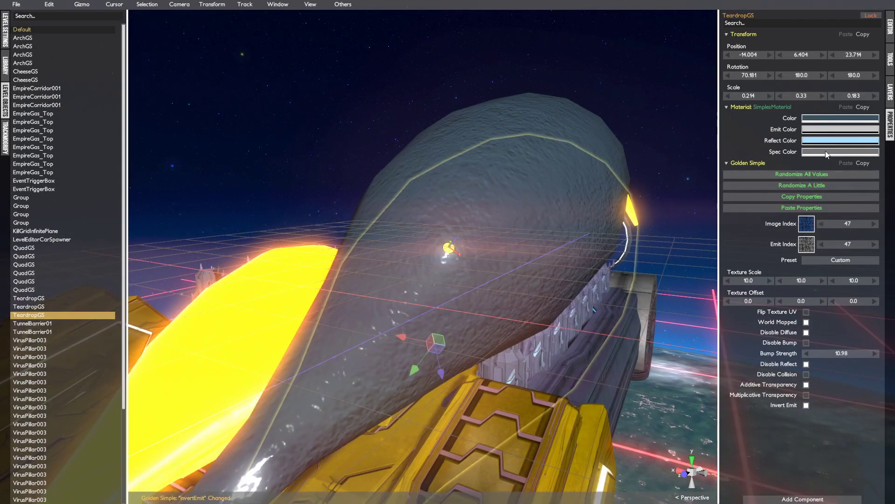
{"action": "left_click", "coordinate": [813, 151]}
{"action": "left_click_drag", "start_coordinate": [813, 192], "coordinate": [813, 191]}
{"action": "left_click", "coordinate": [806, 405]}
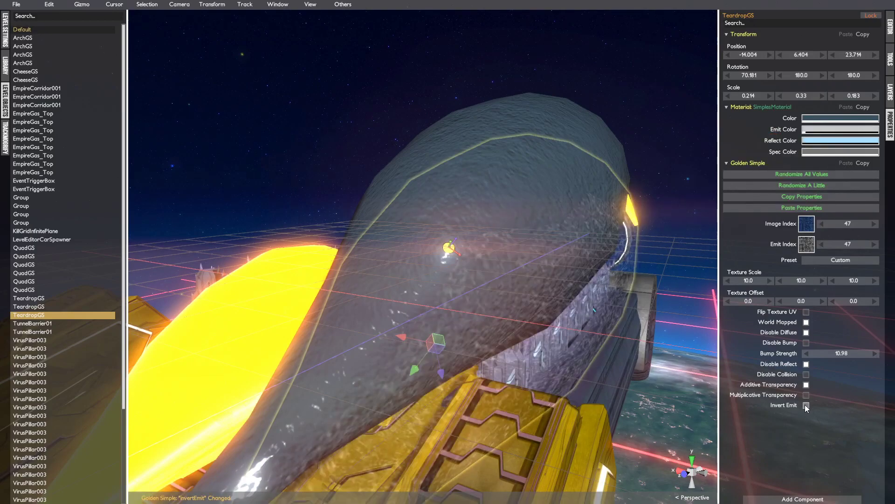
{"action": "left_click", "coordinate": [806, 405]}
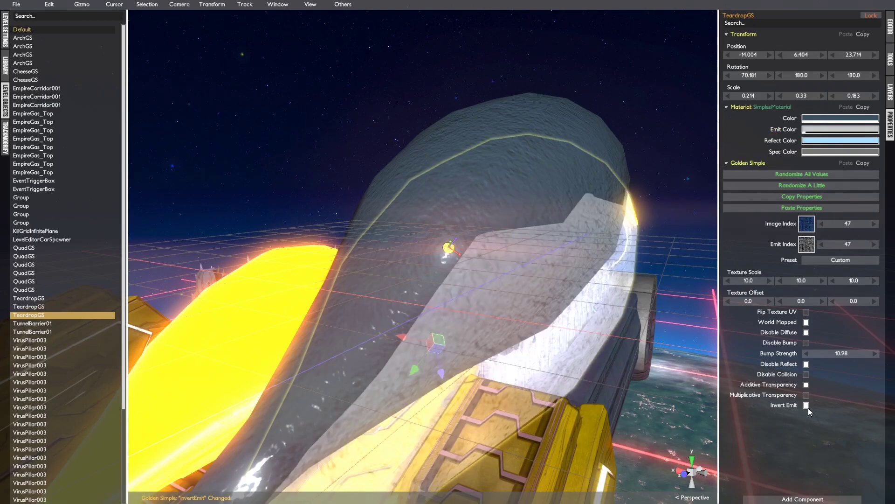
{"action": "left_click", "coordinate": [808, 406]}
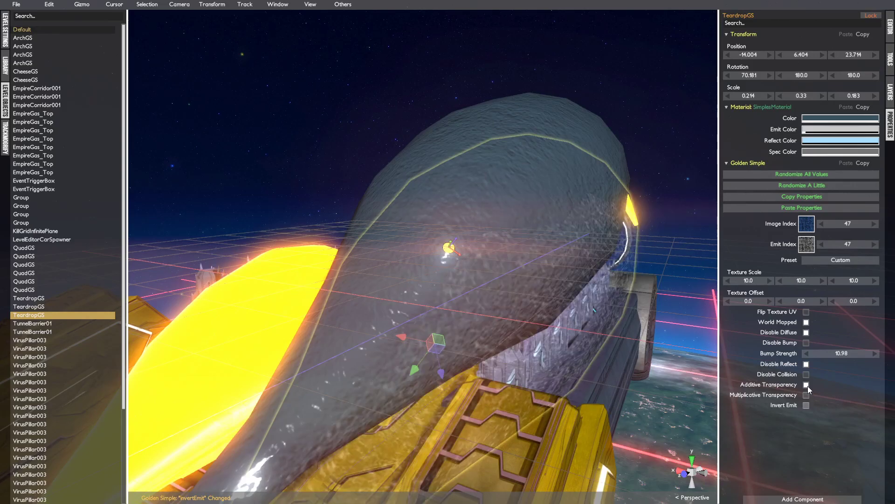
Step: Compare Multiplicative Transparency on its own and combined with Additive Transparency on the copied teardrop, and deselect the object
{"action": "left_click", "coordinate": [807, 385]}
{"action": "left_click", "coordinate": [805, 394]}
{"action": "right_click_drag", "start_coordinate": [576, 364], "coordinate": [603, 321]}
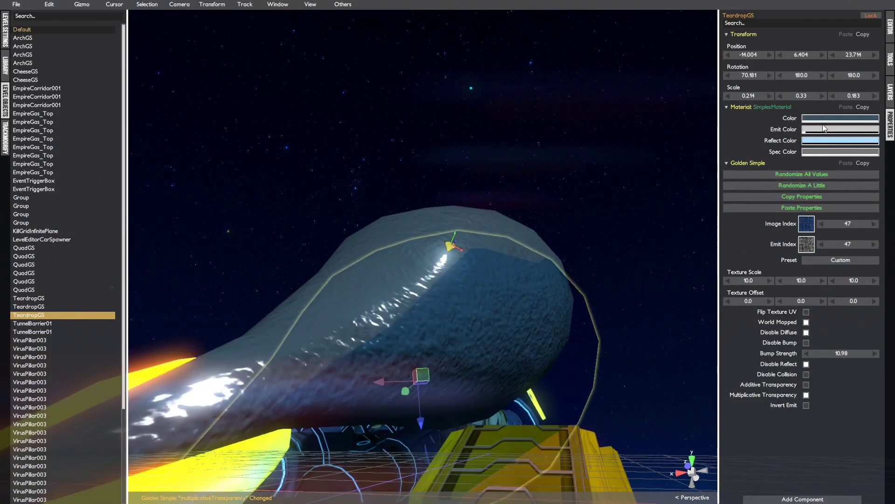
{"action": "left_click", "coordinate": [806, 385]}
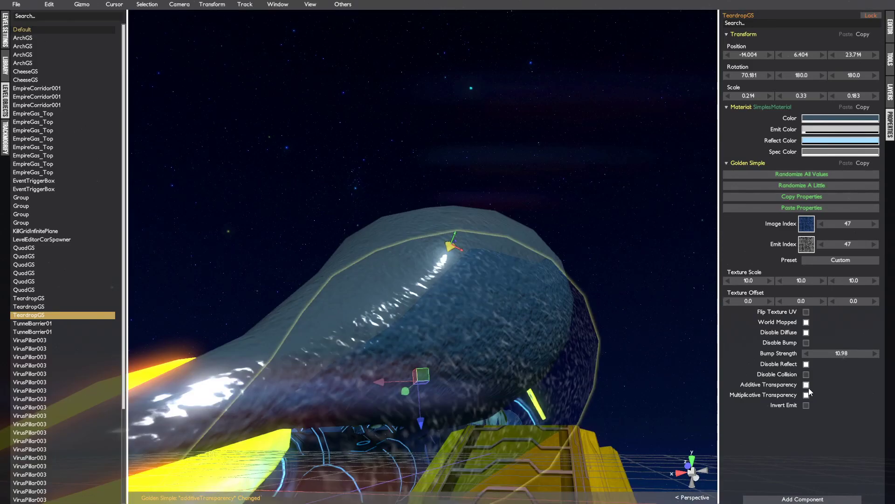
{"action": "left_click", "coordinate": [806, 394]}
{"action": "left_click", "coordinate": [806, 385]}
{"action": "left_click", "coordinate": [807, 385]}
{"action": "right_click_drag", "start_coordinate": [639, 308], "coordinate": [525, 326]}
{"action": "scroll", "coordinate": [525, 326], "scroll_direction": "down", "scroll_amount": 3}
{"action": "left_click", "coordinate": [567, 295]}
{"action": "right_click_drag", "start_coordinate": [567, 294], "coordinate": [533, 290]}
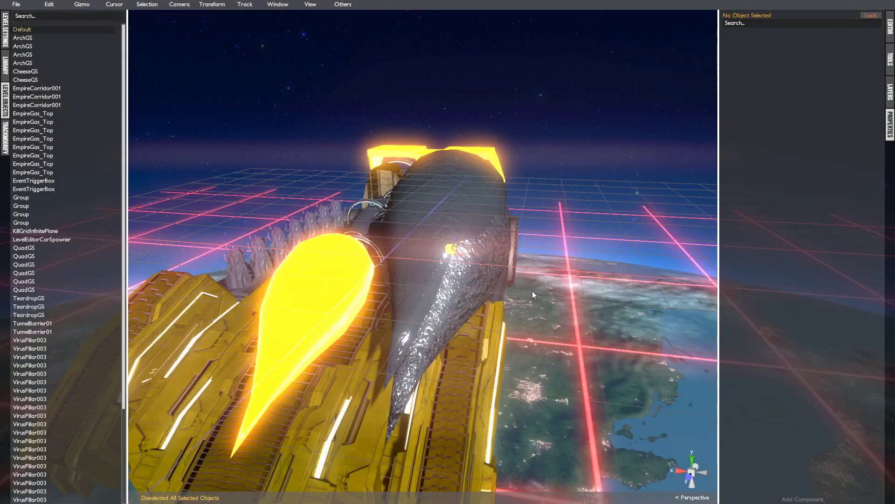
Step: Inspect the car's engine area and focus the view on one of its EmpireGas_Top cylinders
{"action": "left_click_drag", "start_coordinate": [532, 290], "coordinate": [362, 332], "text": "alt"}
{"action": "left_click", "coordinate": [404, 224]}
{"action": "left_click", "coordinate": [424, 311]}
{"action": "key", "text": "f"}
{"action": "scroll", "coordinate": [466, 285], "scroll_direction": "down", "scroll_amount": 5}
{"action": "left_click_drag", "start_coordinate": [415, 256], "coordinate": [544, 203], "text": "alt"}
{"action": "left_click", "coordinate": [547, 211]}
{"action": "left_click", "coordinate": [597, 184]}
{"action": "key", "text": "f"}
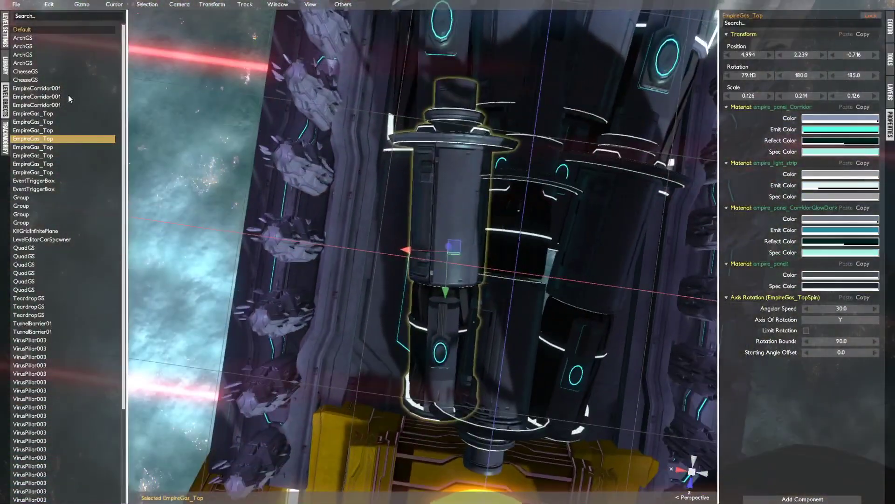
Step: Try placing an ArrayEnclosureTop from the library's Decorations folder and undo its creation
{"action": "left_click", "coordinate": [6, 68]}
{"action": "left_click", "coordinate": [19, 27]}
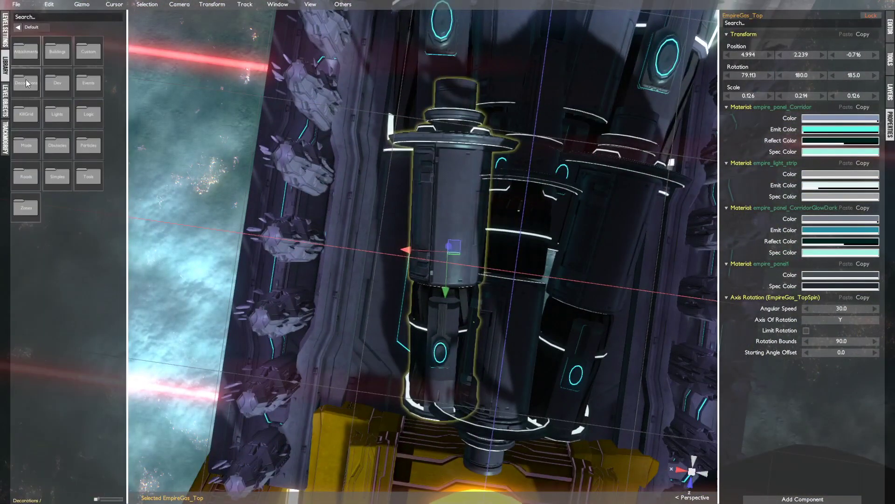
{"action": "left_click", "coordinate": [26, 83]}
{"action": "left_click_drag", "start_coordinate": [89, 207], "coordinate": [386, 199]}
{"action": "scroll", "coordinate": [578, 268], "scroll_direction": "down", "scroll_amount": 5}
{"action": "middle_click_drag", "start_coordinate": [578, 268], "coordinate": [574, 229]}
{"action": "left_click_drag", "start_coordinate": [574, 228], "coordinate": [620, 179], "text": "alt"}
{"action": "key", "text": "ctrl+z"}
{"action": "key", "text": "ctrl+z"}
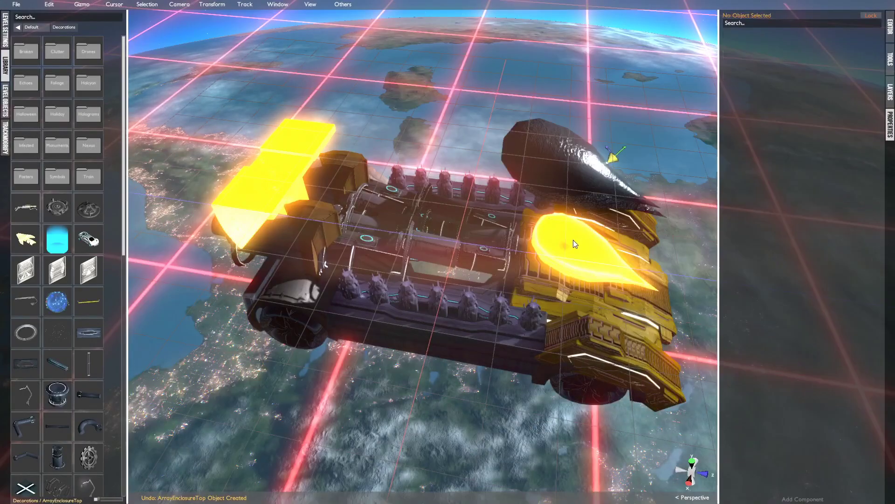
Step: Examine the glowing yellow wing and the surrounding engine parts from several angles, selecting individual pieces to check their properties
{"action": "left_click_drag", "start_coordinate": [572, 239], "coordinate": [501, 249], "text": "alt"}
{"action": "left_click_drag", "start_coordinate": [400, 126], "coordinate": [440, 131], "text": "alt"}
{"action": "right_click", "coordinate": [133, 186]}
{"action": "left_click_drag", "start_coordinate": [415, 247], "coordinate": [485, 226], "text": "alt"}
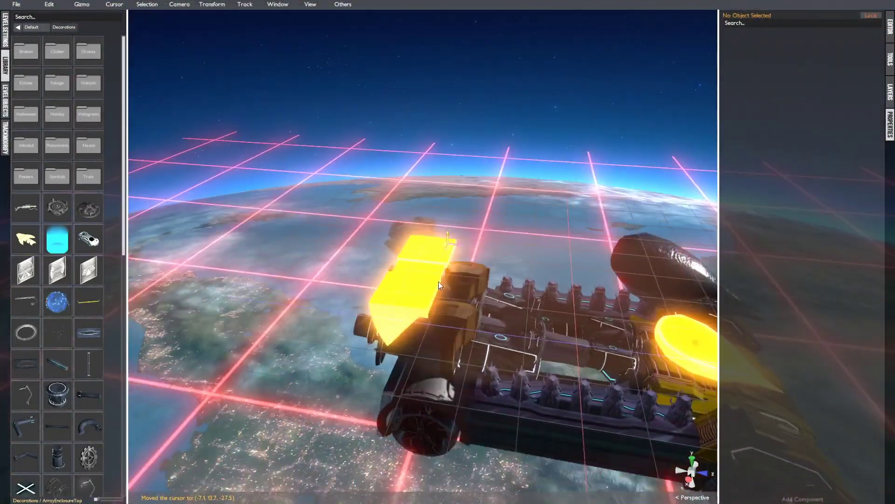
{"action": "left_click", "coordinate": [395, 324]}
{"action": "left_click_drag", "start_coordinate": [396, 326], "coordinate": [491, 200], "text": "alt"}
{"action": "scroll", "coordinate": [485, 281], "scroll_direction": "up", "scroll_amount": 5}
{"action": "left_click", "coordinate": [344, 245]}
{"action": "left_click", "coordinate": [478, 200]}
{"action": "middle_click_drag", "start_coordinate": [352, 187], "coordinate": [396, 247]}
{"action": "left_click", "coordinate": [396, 261]}
{"action": "left_click_drag", "start_coordinate": [396, 260], "coordinate": [415, 283], "text": "alt"}
{"action": "mouse_move", "coordinate": [415, 283]}
{"action": "left_mouse_down"}
{"action": "mouse_move", "coordinate": [412, 253]}
{"action": "mouse_move", "coordinate": [405, 291]}
{"action": "mouse_move", "coordinate": [413, 276]}
{"action": "left_mouse_up"}
{"action": "left_click_drag", "start_coordinate": [412, 276], "coordinate": [390, 294], "text": "alt"}
{"action": "left_click", "coordinate": [422, 341]}
{"action": "left_click_drag", "start_coordinate": [422, 340], "coordinate": [406, 321]}
{"action": "left_click_drag", "start_coordinate": [407, 321], "coordinate": [379, 338], "text": "alt"}
{"action": "left_click", "coordinate": [378, 339], "text": "ctrl"}
{"action": "left_click", "coordinate": [399, 265], "text": "ctrl"}
{"action": "left_click_drag", "start_coordinate": [399, 265], "coordinate": [457, 213], "text": "alt"}
{"action": "left_click_drag", "start_coordinate": [437, 289], "coordinate": [424, 364], "text": "alt"}
{"action": "left_click", "coordinate": [385, 335]}
{"action": "left_click", "coordinate": [432, 275]}
{"action": "left_click_drag", "start_coordinate": [432, 274], "coordinate": [477, 264], "text": "alt"}
{"action": "left_click", "coordinate": [570, 262]}
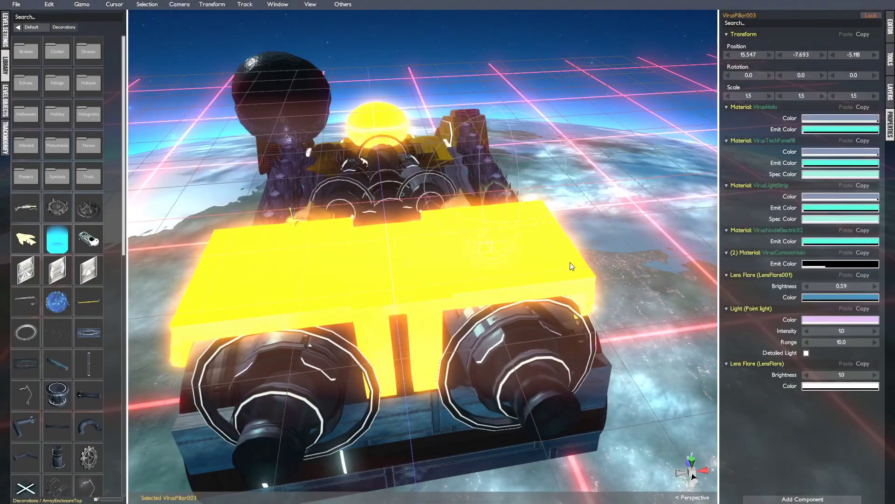
Step: Copy the glowing yellow wing's Golden Simple properties and paste them onto the dark teardrop
{"action": "left_click", "coordinate": [488, 271]}
{"action": "left_click_drag", "start_coordinate": [489, 270], "coordinate": [785, 214], "text": "alt"}
{"action": "left_click", "coordinate": [792, 197]}
{"action": "left_click_drag", "start_coordinate": [592, 175], "coordinate": [495, 73], "text": "alt"}
{"action": "left_click", "coordinate": [495, 79]}
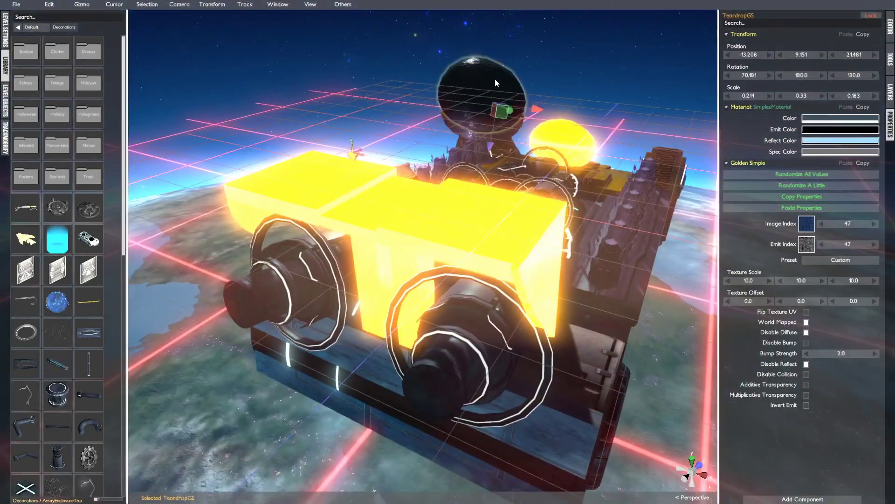
{"action": "left_click", "coordinate": [767, 207]}
{"action": "left_click_drag", "start_coordinate": [768, 208], "coordinate": [477, 156], "text": "alt"}
{"action": "left_click_drag", "start_coordinate": [352, 178], "coordinate": [466, 219], "text": "alt"}
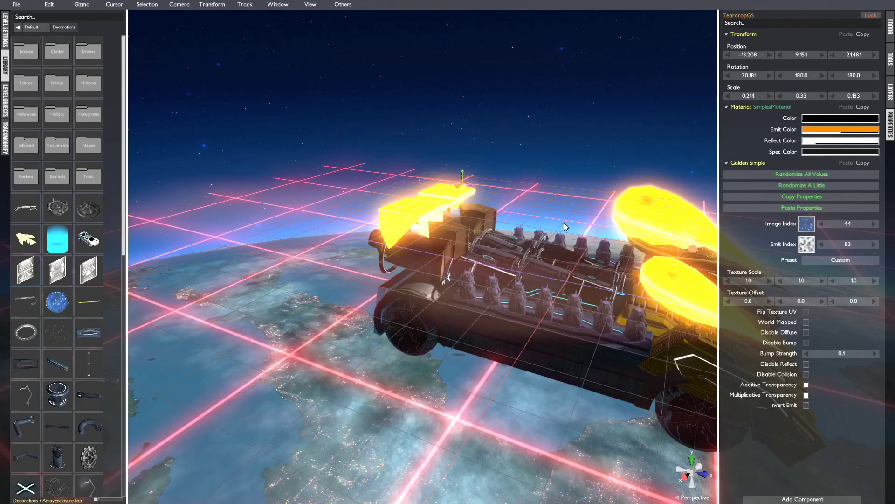
{"action": "middle_click", "coordinate": [675, 221]}
{"action": "left_click_drag", "start_coordinate": [676, 220], "coordinate": [507, 273], "text": "alt"}
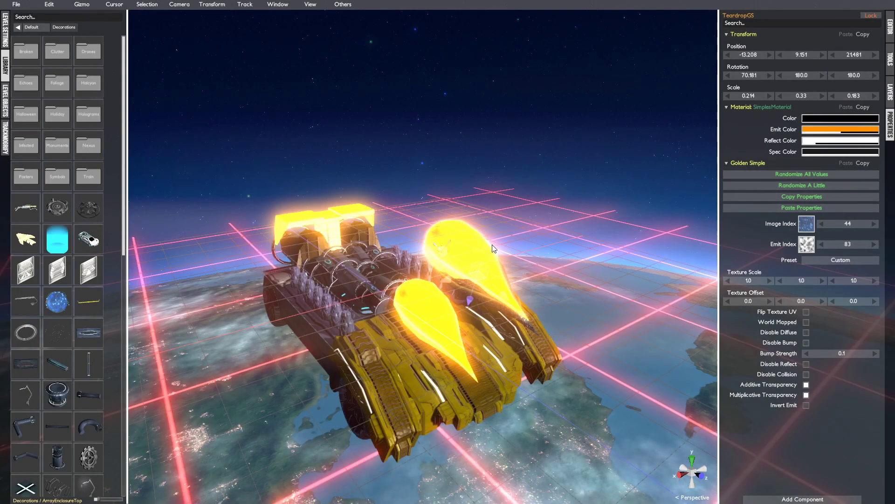
Step: Place a SphereGS from the library's Simples folder and paste the copied Golden Simple properties onto it
{"action": "left_click", "coordinate": [19, 27]}
{"action": "left_click", "coordinate": [55, 178]}
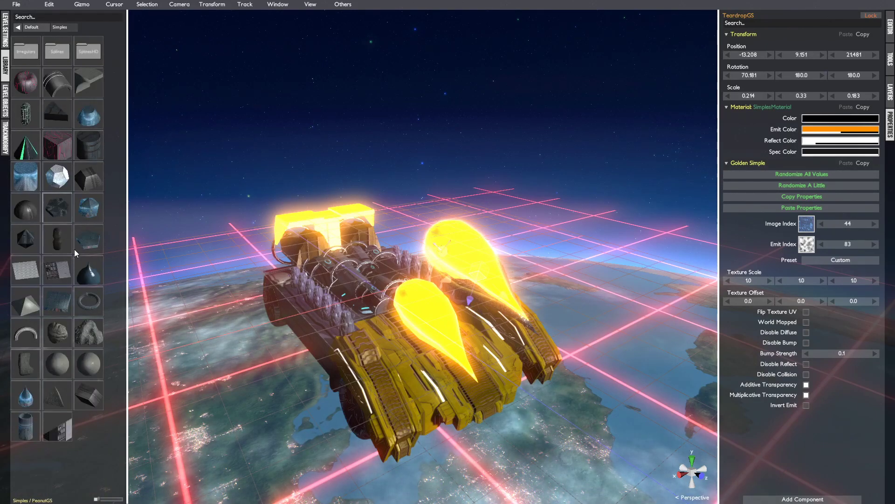
{"action": "left_click", "coordinate": [58, 364]}
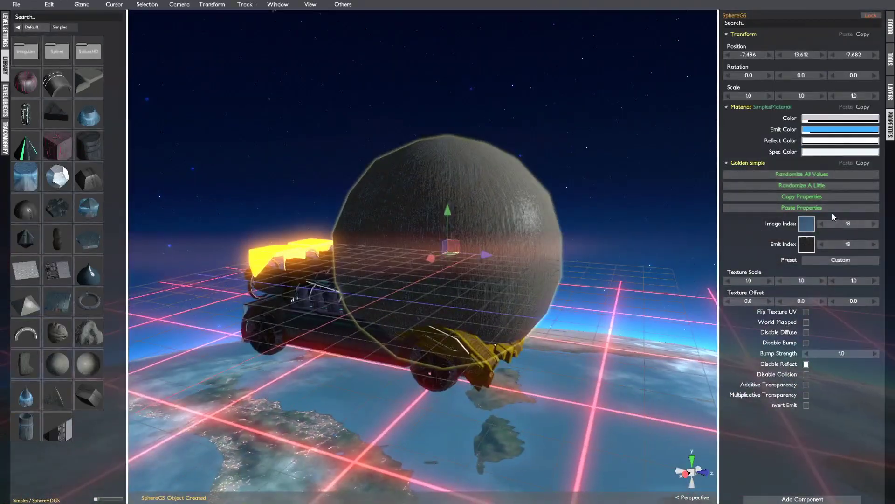
{"action": "left_click", "coordinate": [832, 209]}
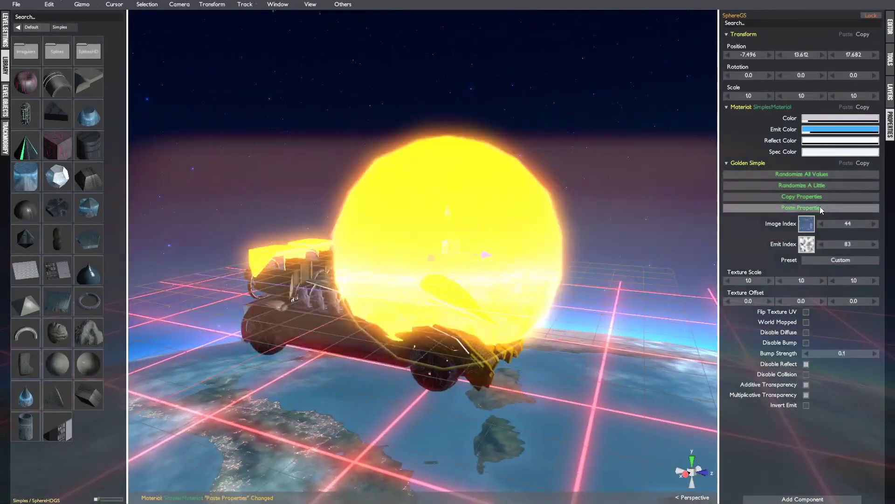
{"action": "left_click_drag", "start_coordinate": [641, 247], "coordinate": [589, 250], "text": "alt"}
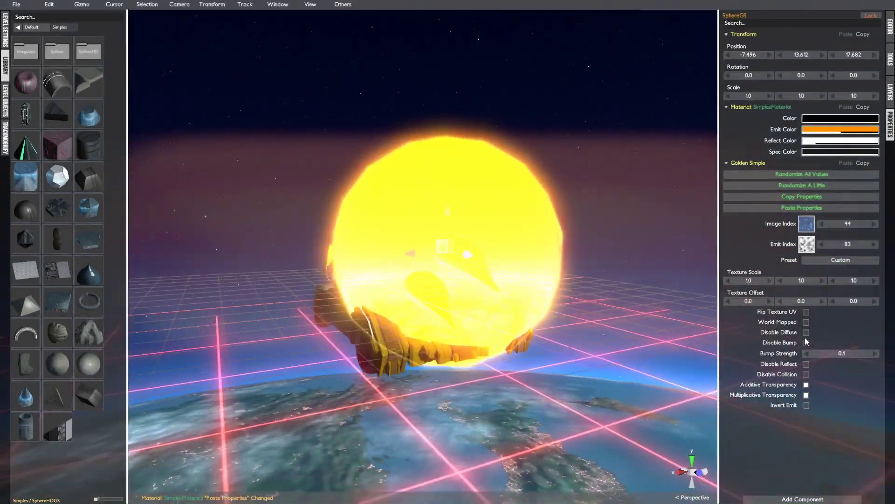
Step: Turn off Additive and Multiplicative Transparency on the sphere, inspect it, and undo the changes along with the sphere's placement
{"action": "left_click", "coordinate": [807, 384]}
{"action": "left_click", "coordinate": [808, 396]}
{"action": "left_click_drag", "start_coordinate": [690, 373], "coordinate": [538, 386], "text": "alt"}
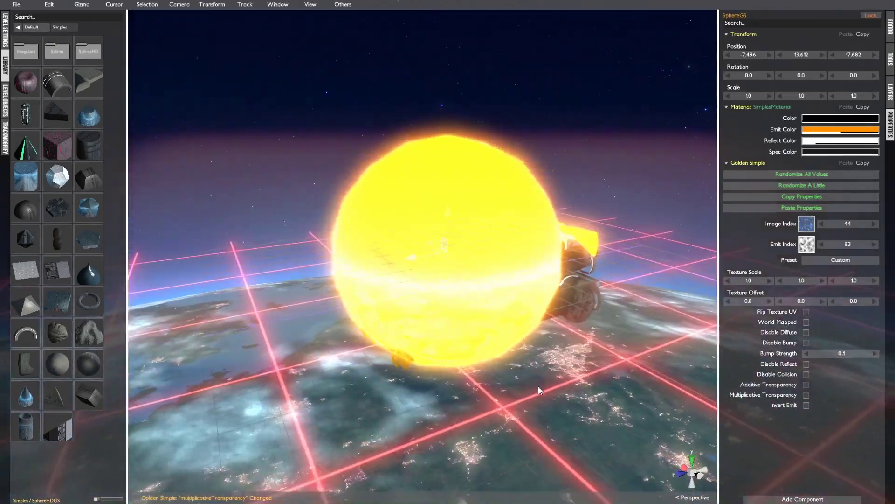
{"action": "left_click_drag", "start_coordinate": [560, 339], "coordinate": [588, 333], "text": "alt"}
{"action": "key", "text": "ctrl+z"}
{"action": "key", "text": "ctrl+z"}
{"action": "key", "text": "ctrl+z"}
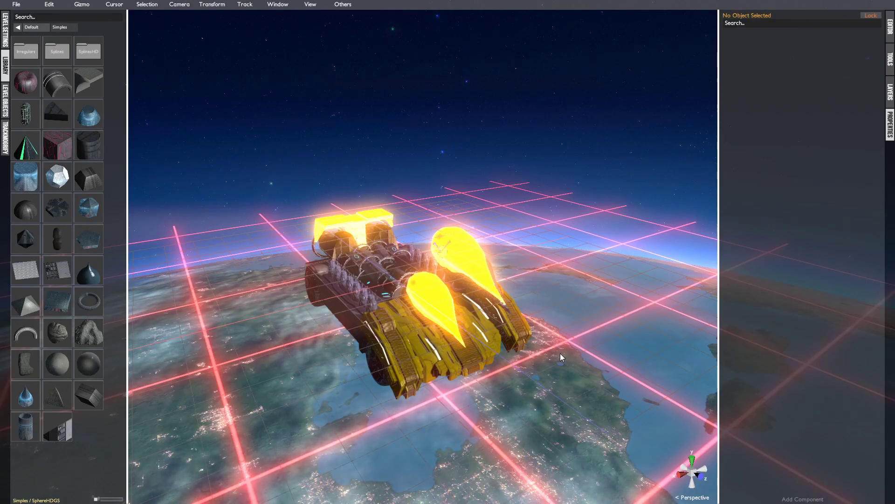
Step: Open the level file cavern.bytes and disable the track manipulator nodes
{"action": "key", "text": "ctrl+o"}
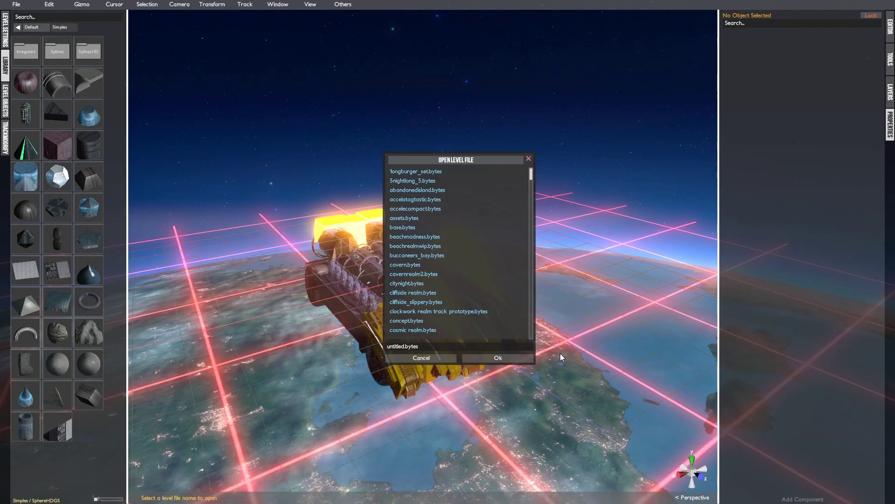
{"action": "double_click", "coordinate": [458, 264]}
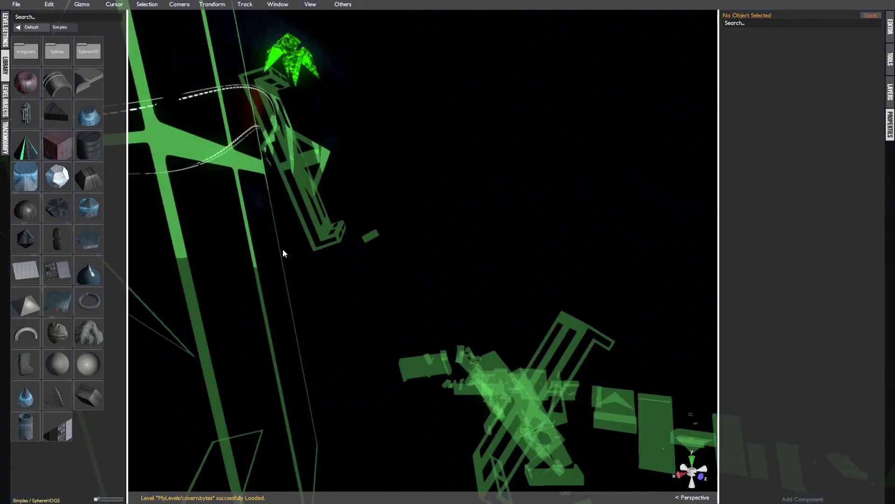
{"action": "key", "text": "n"}
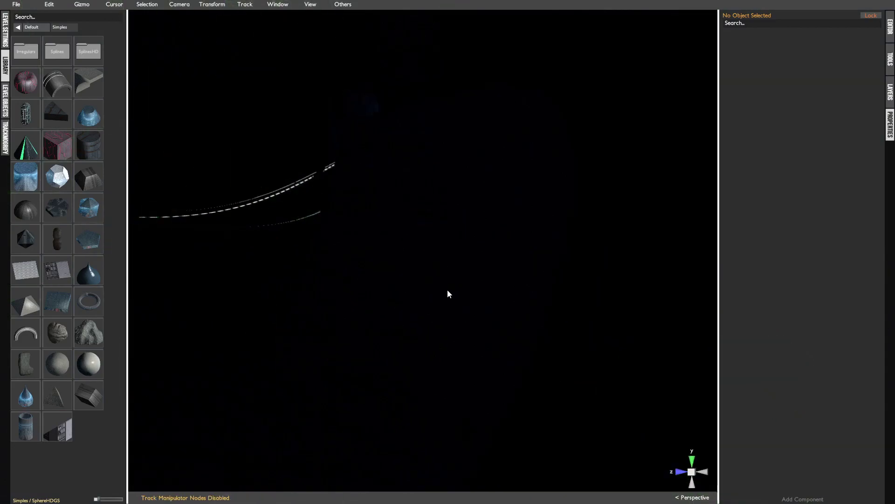
Step: Examine the glowing green crystals in the cavern and check the Golden Simple properties of a TeardropGS there
{"action": "left_click_drag", "start_coordinate": [447, 289], "coordinate": [315, 259], "text": "alt"}
{"action": "middle_click", "coordinate": [308, 191]}
{"action": "left_click", "coordinate": [485, 135]}
{"action": "left_click_drag", "start_coordinate": [458, 304], "coordinate": [473, 303]}
{"action": "key", "text": "ctrl+z"}
{"action": "left_click", "coordinate": [446, 442]}
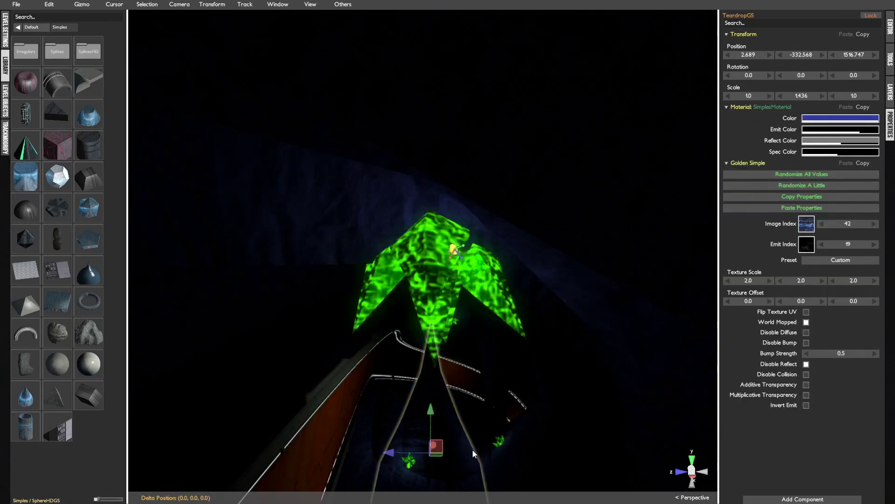
{"action": "left_click", "coordinate": [490, 418]}
{"action": "middle_click_drag", "start_coordinate": [530, 421], "coordinate": [453, 255]}
{"action": "left_click", "coordinate": [353, 404]}
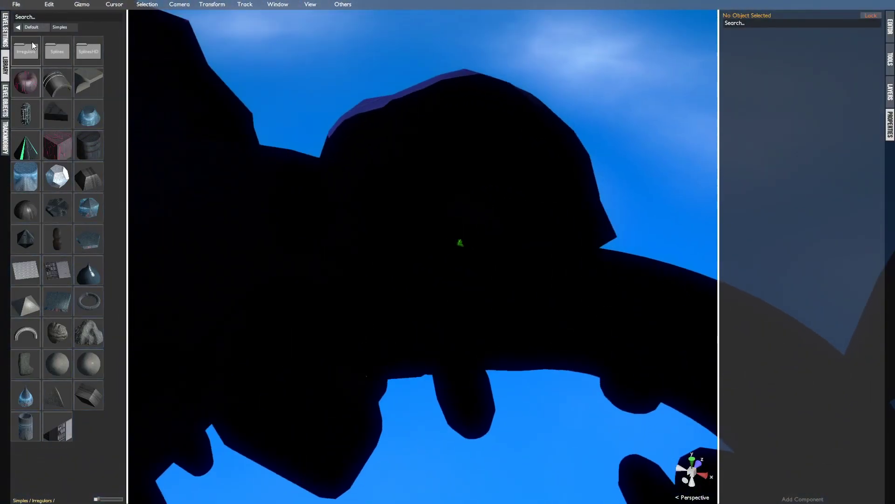
Step: Return the library to its top-level Default folder
{"action": "left_click", "coordinate": [18, 28]}
{"action": "middle_click_drag", "start_coordinate": [528, 207], "coordinate": [553, 216]}
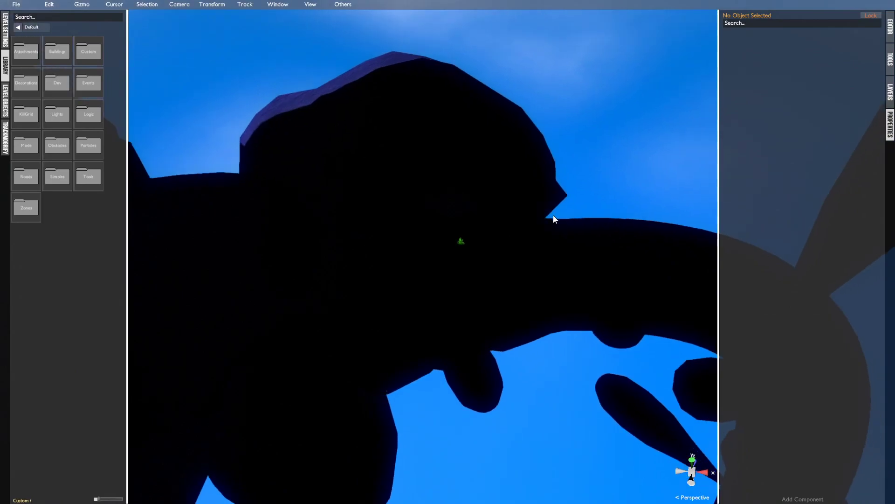